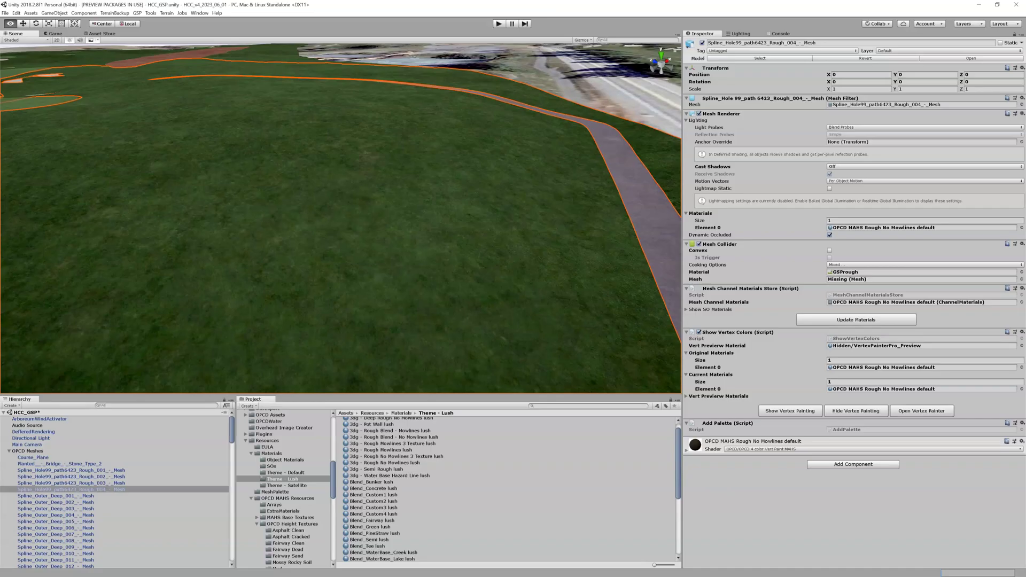
# Step: Zoom and pan the scene view to inspect the rough grass up close
pyautogui.moveTo(509, 236); pyautogui.dragTo(490, 199, button='right')
pyautogui.scroll(-10, 488, 200)
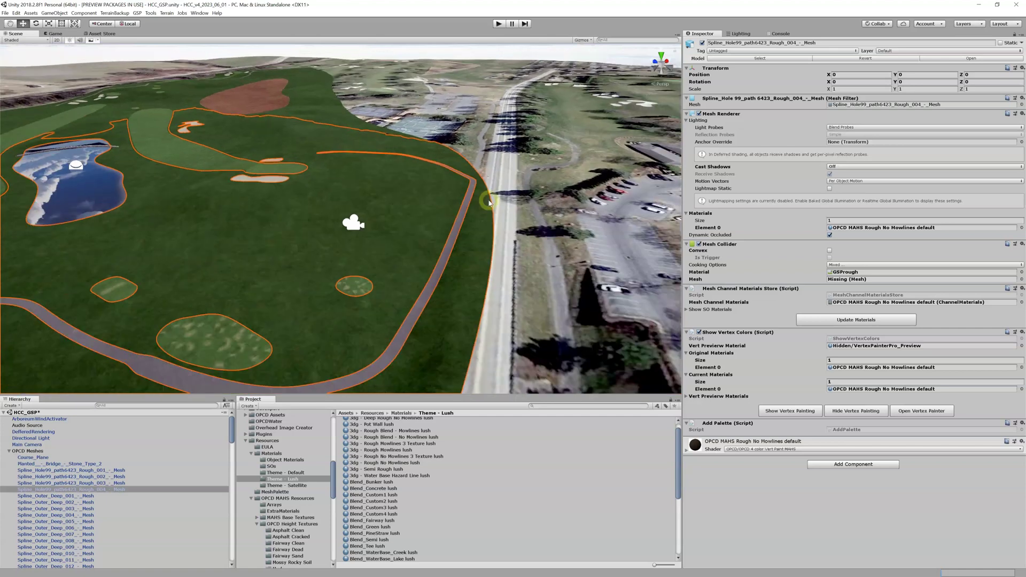
pyautogui.scroll(-5, 488, 202)
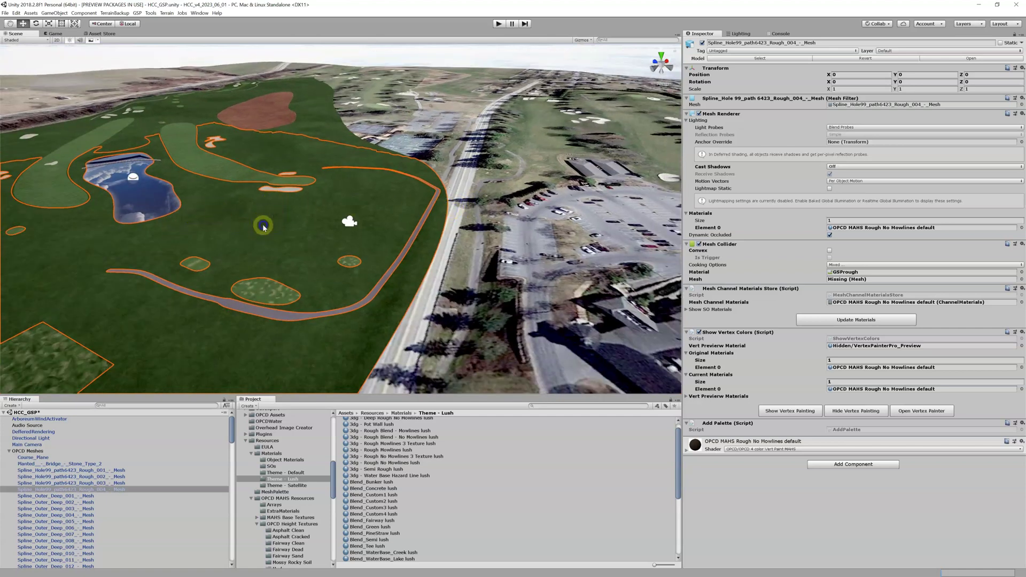
pyautogui.scroll(2, 339, 206)
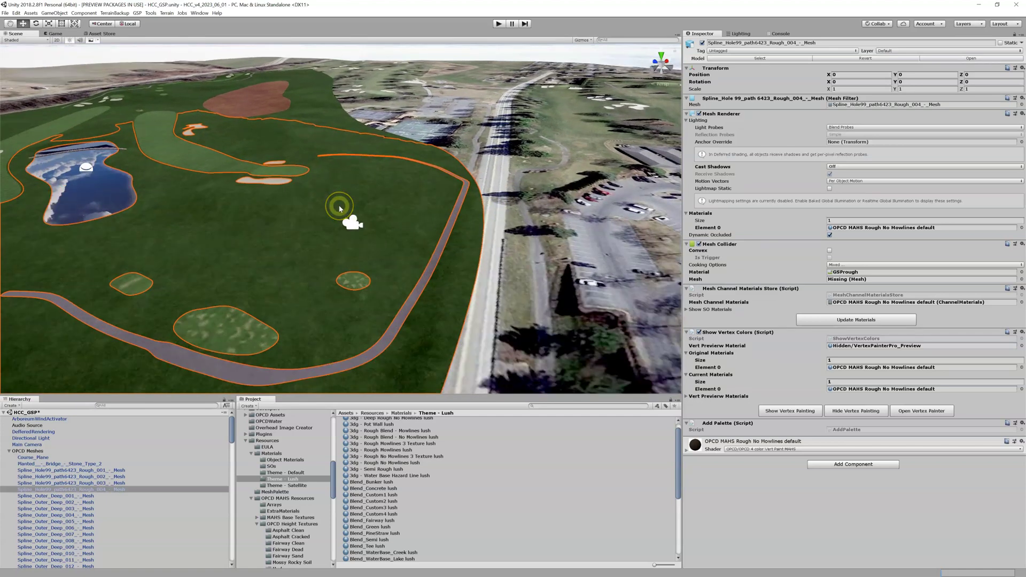
pyautogui.scroll(8, 338, 206)
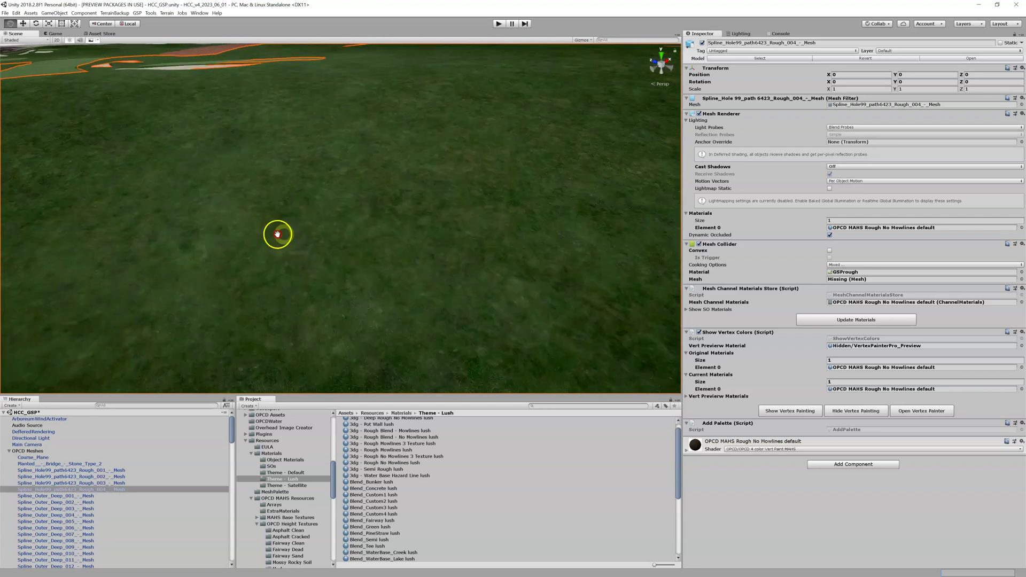
pyautogui.moveTo(291, 234); pyautogui.dragTo(330, 236, button='middle')
pyautogui.scroll(2, 331, 235)
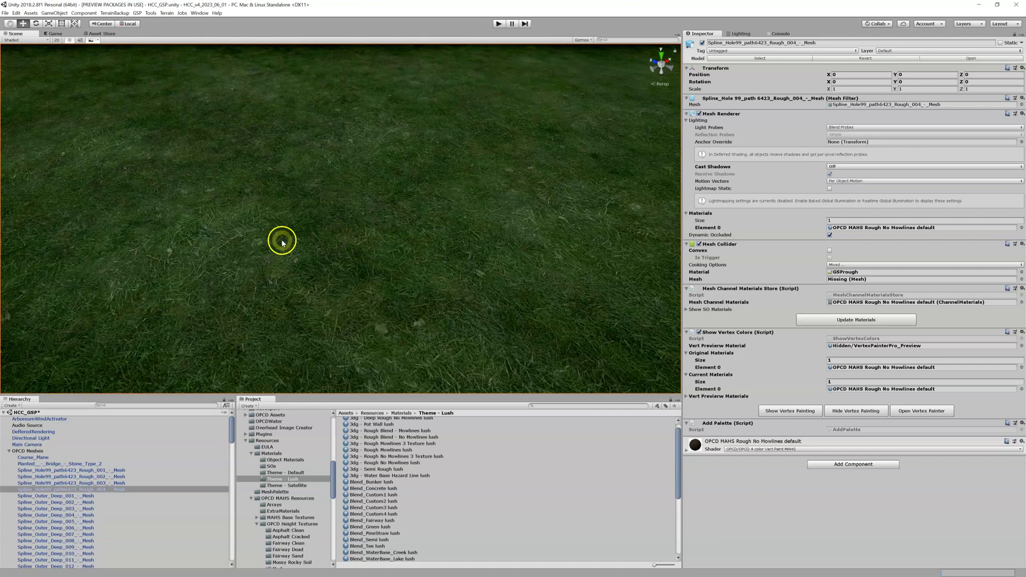
pyautogui.scroll(5, 283, 242)
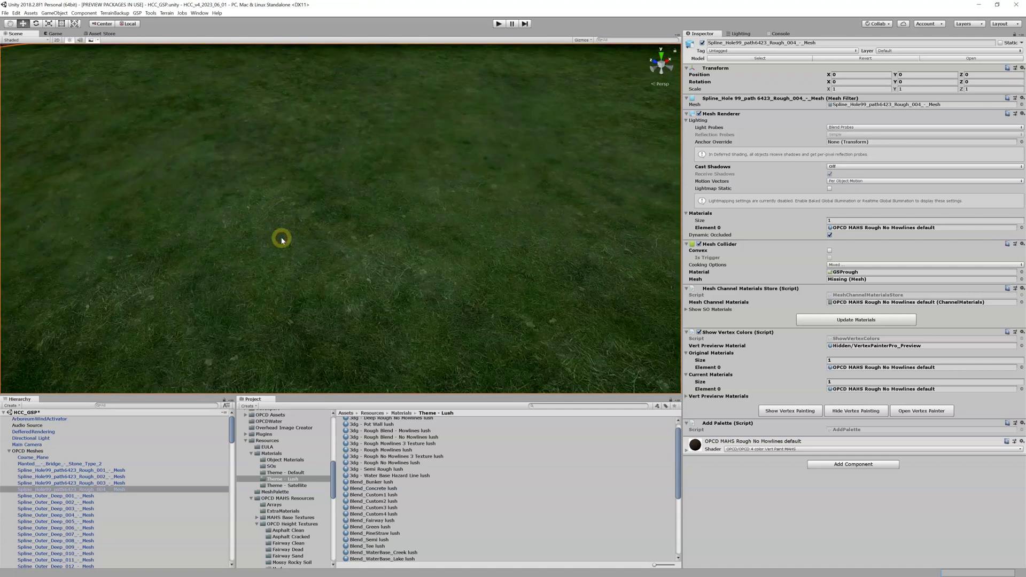
pyautogui.scroll(-2, 282, 240)
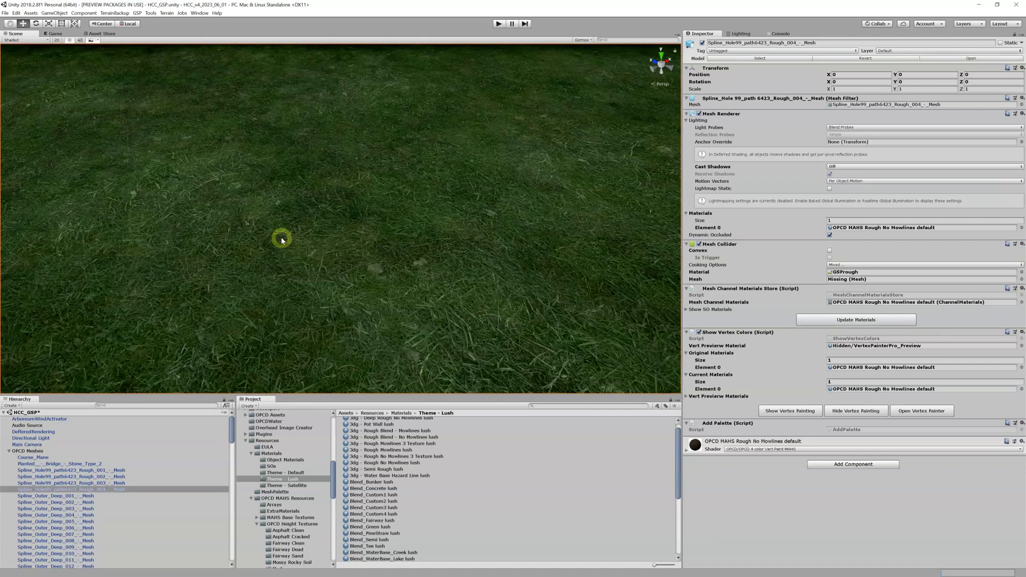
# Step: Turn the view toward the horizon, fly up over the course, and preview the grass in play mode
pyautogui.moveTo(281, 240); pyautogui.dragTo(180, 208, button='right')
pyautogui.press('w')
pyautogui.press('w')
pyautogui.press('e')
pyautogui.press('w')
pyautogui.press('w')
pyautogui.press('w')
pyautogui.press('w')
pyautogui.press('w')
pyautogui.press('w')
pyautogui.click(499, 26)
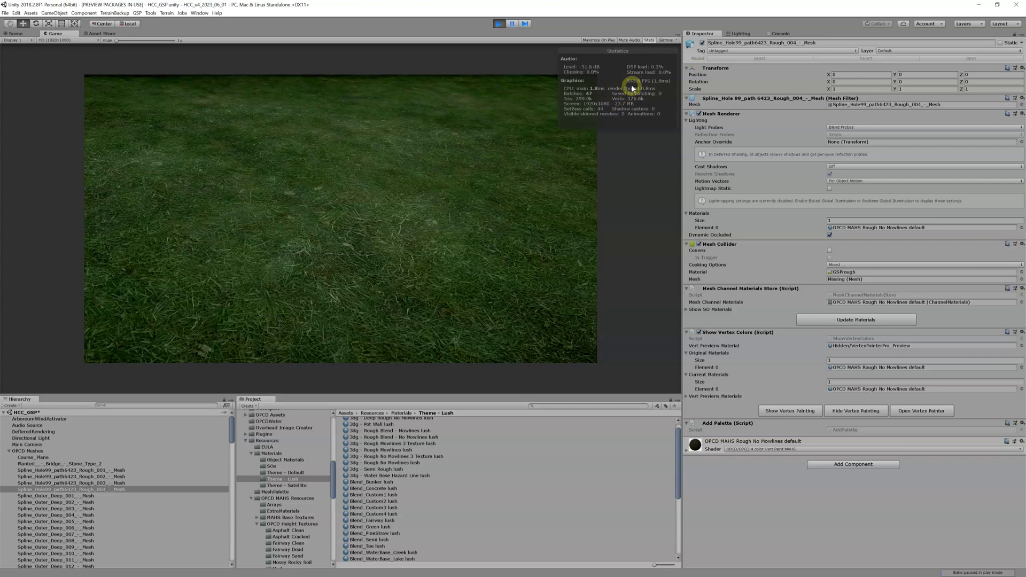
pyautogui.click(497, 23)
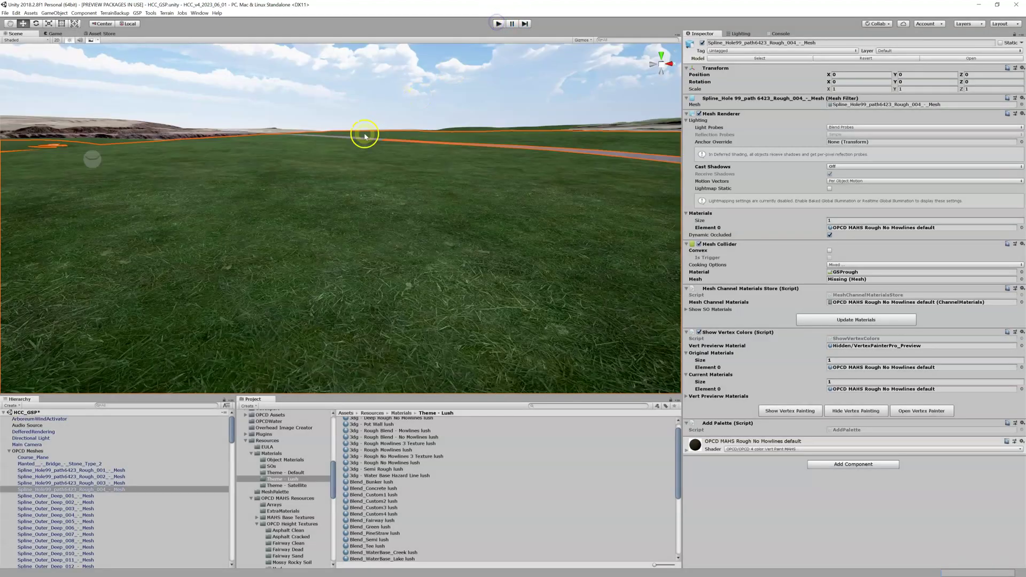
# Step: Align the Main Camera with the scene view over the cart path and check the shot in play mode
pyautogui.press('Up')
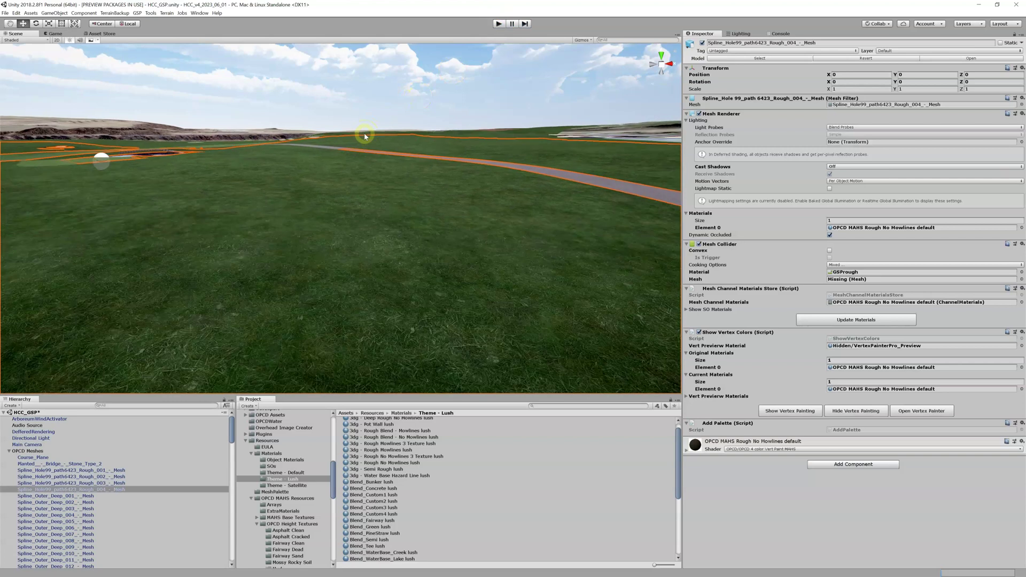
pyautogui.press('Up')
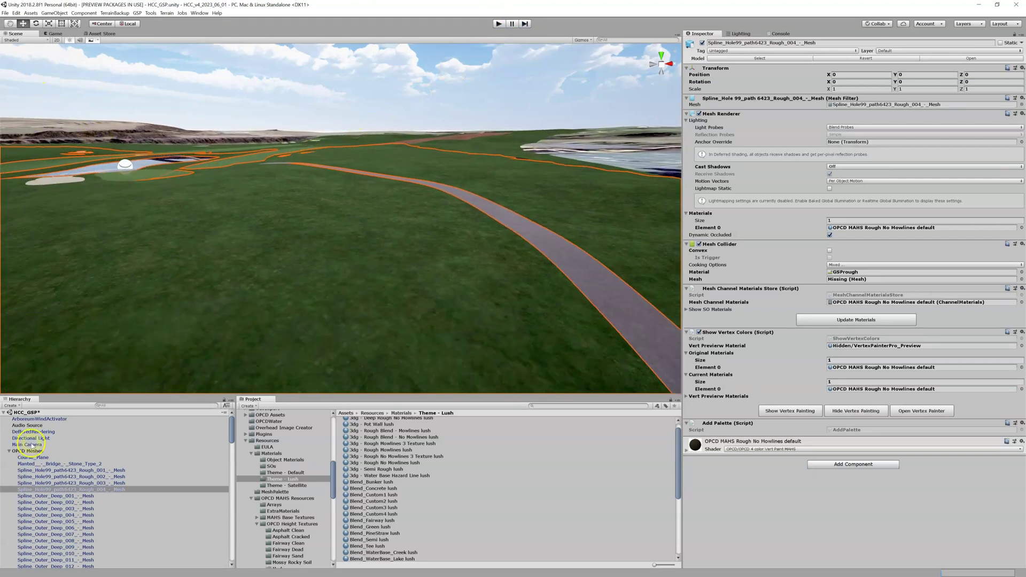
pyautogui.click(26, 444)
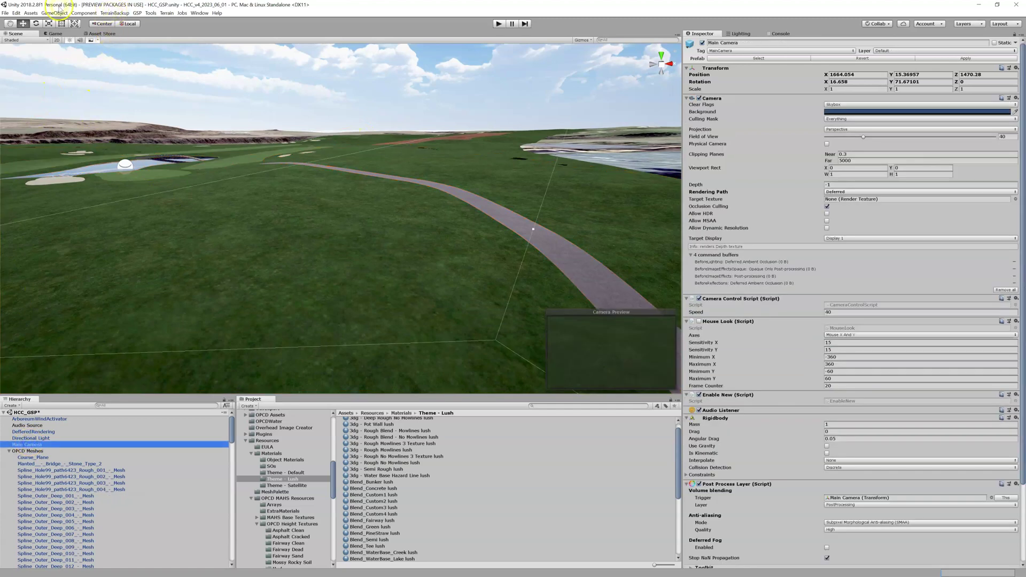
pyautogui.click(31, 13)
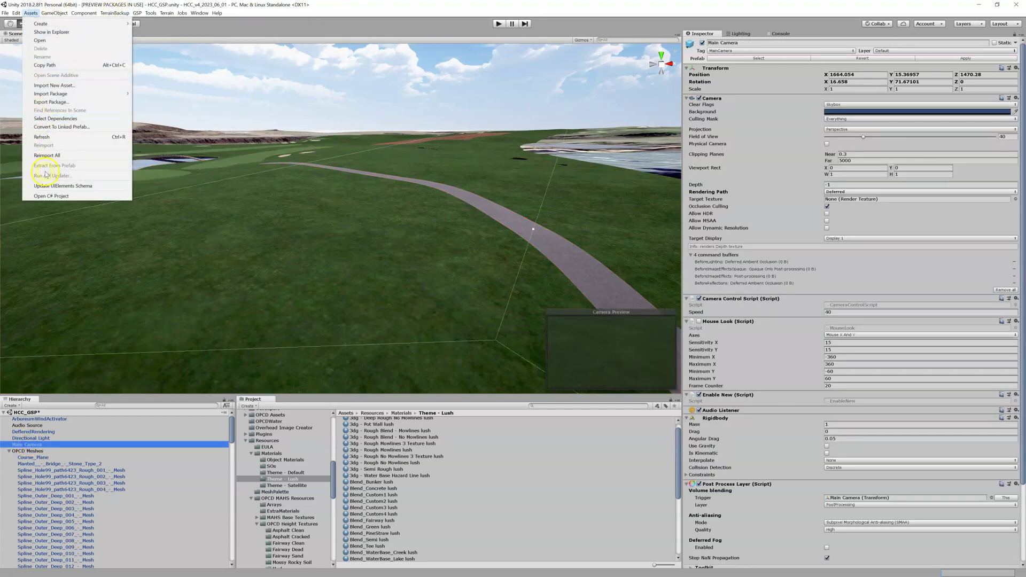
pyautogui.moveTo(53, 13)
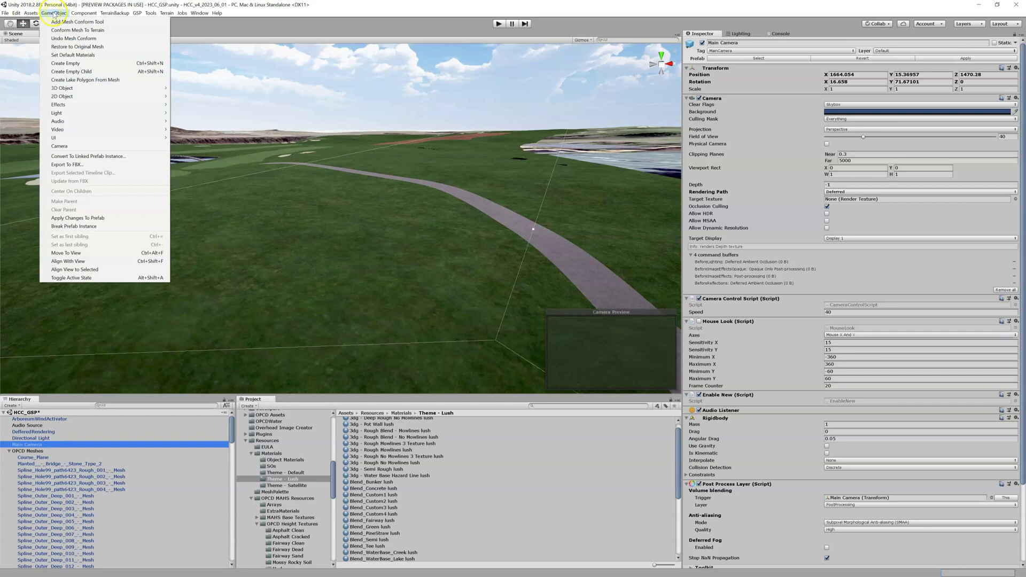
pyautogui.click(66, 261)
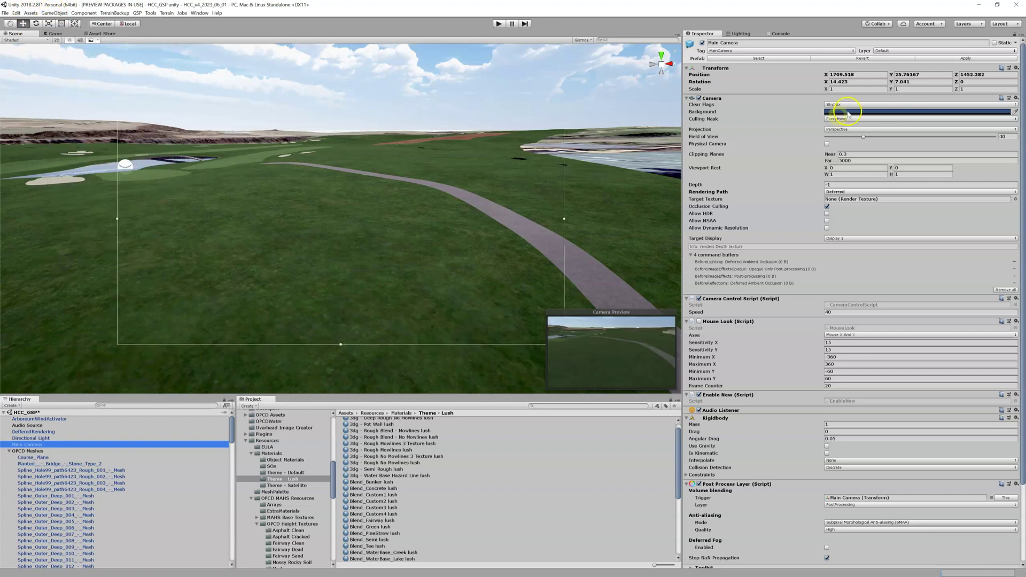
pyautogui.click(499, 23)
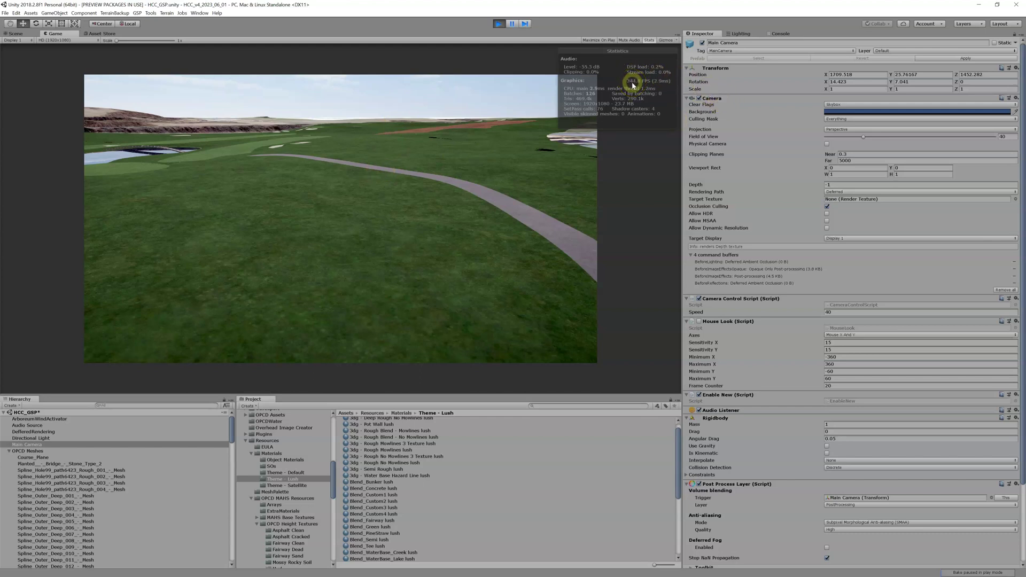
pyautogui.click(501, 23)
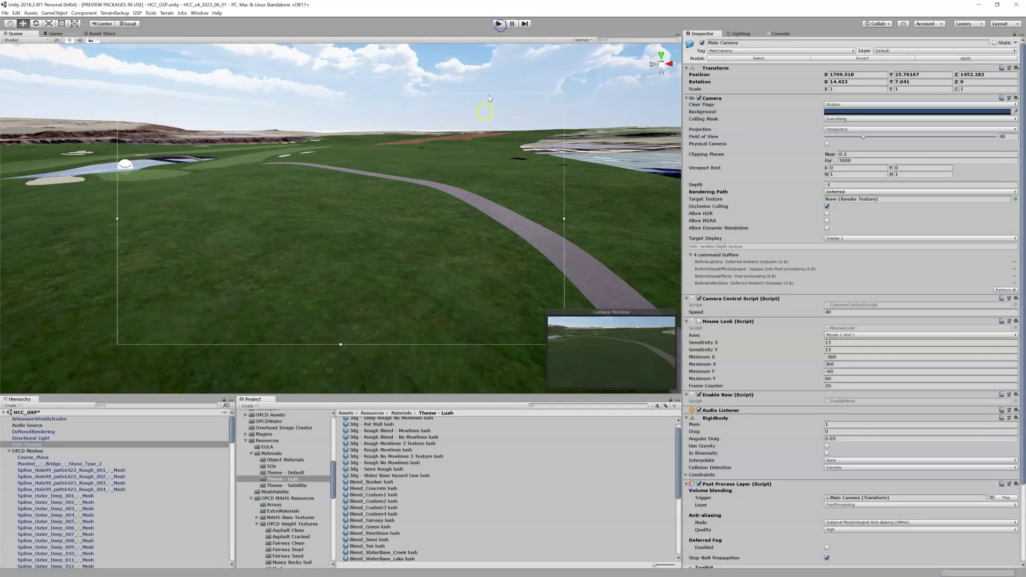
# Step: Select the Rough_004 rough mesh and search its Add Component list for 'grass'
pyautogui.moveTo(369, 264); pyautogui.dragTo(229, 261, button='right')
pyautogui.hotkey('shift', 'w')
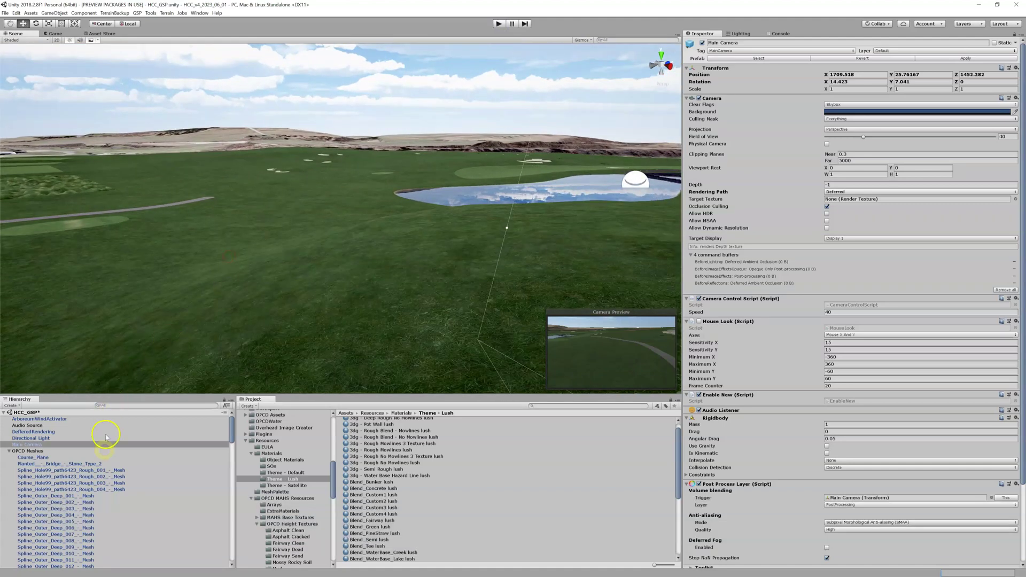
pyautogui.click(100, 490)
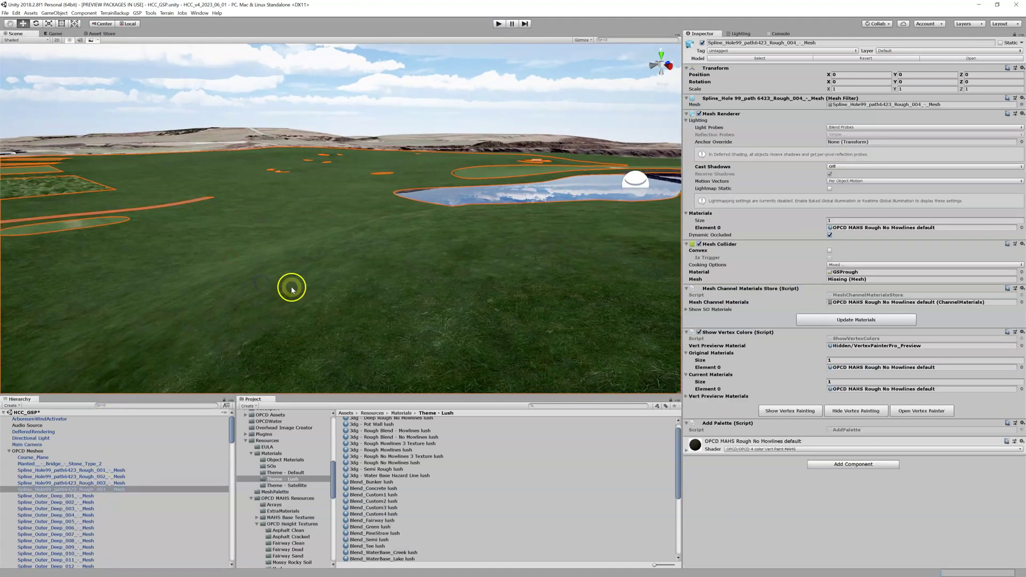
pyautogui.scroll(2, 294, 290)
pyautogui.scroll(1, 294, 290)
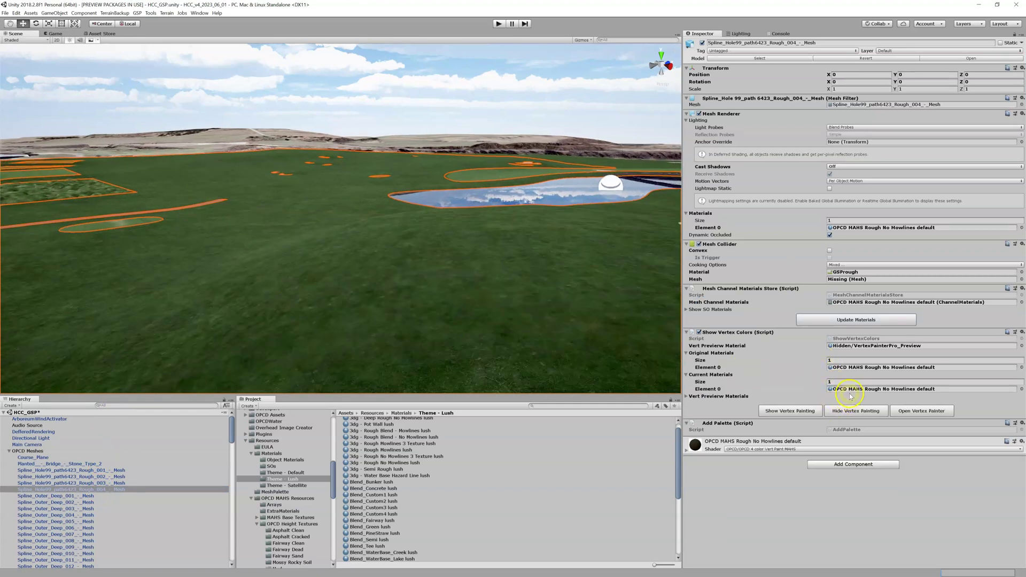
pyautogui.click(841, 464)
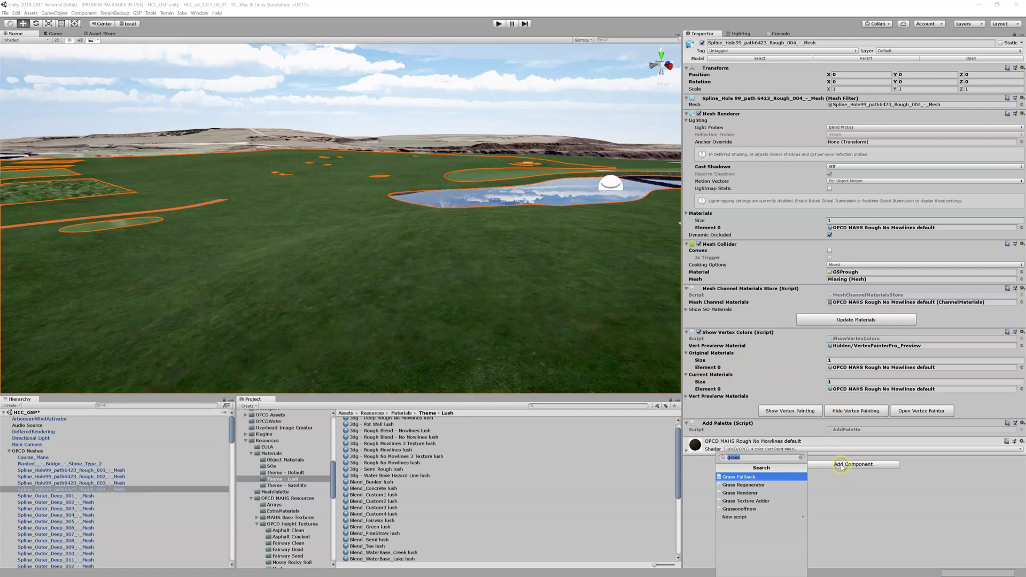
pyautogui.write('grass')
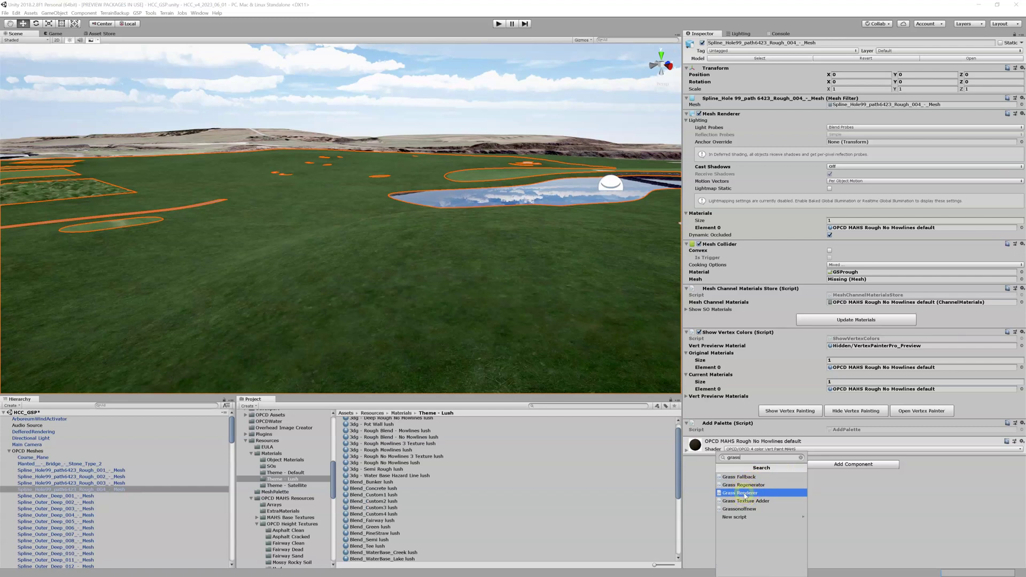
pyautogui.click(746, 493)
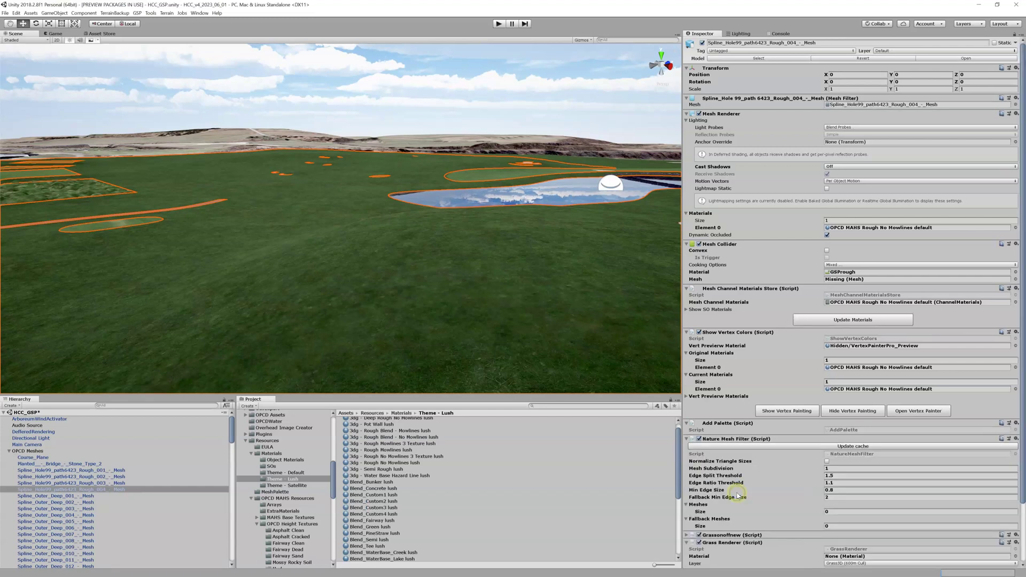
pyautogui.scroll(-3, 753, 452)
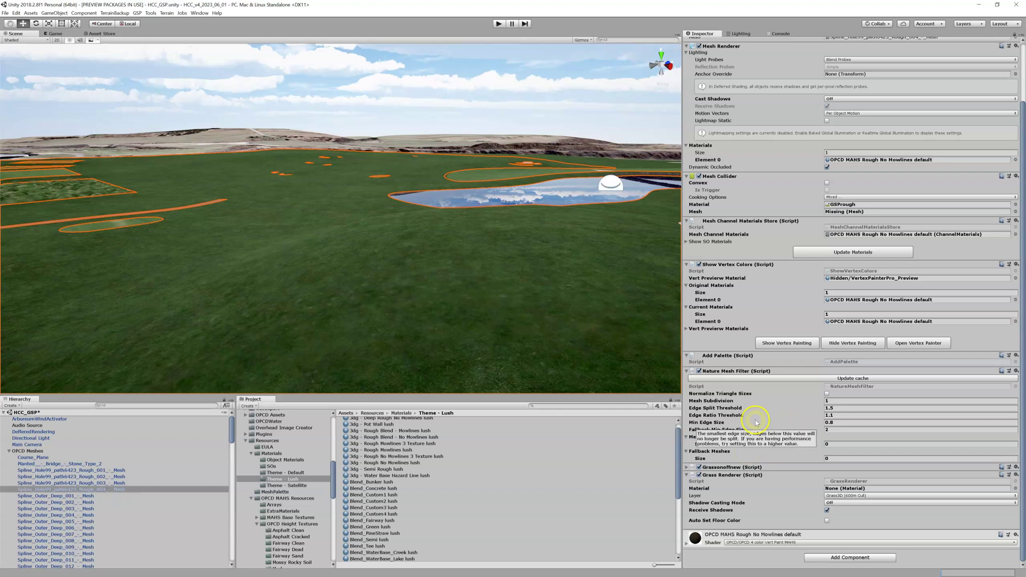
pyautogui.moveTo(737, 398)
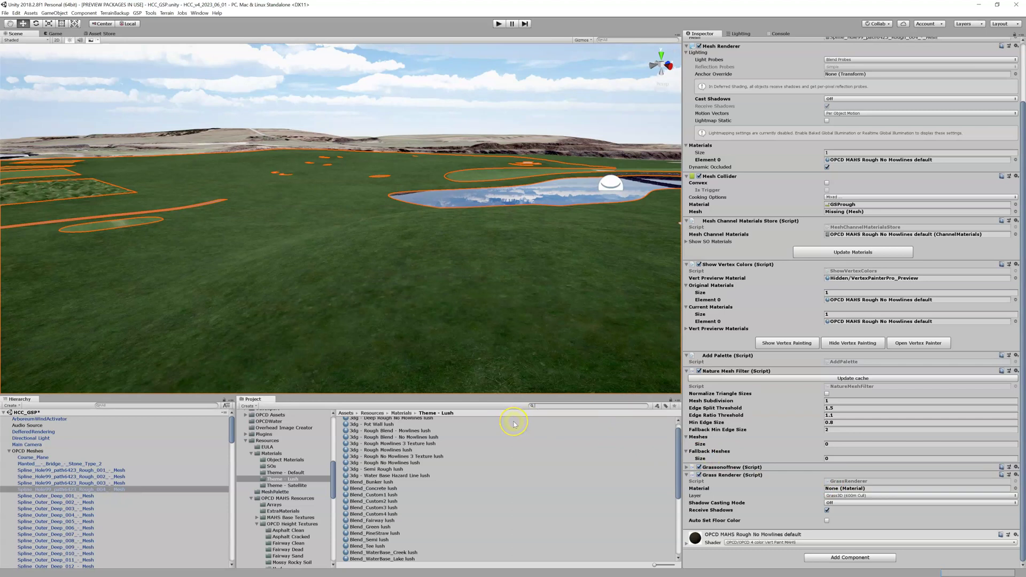
pyautogui.write('3dg')
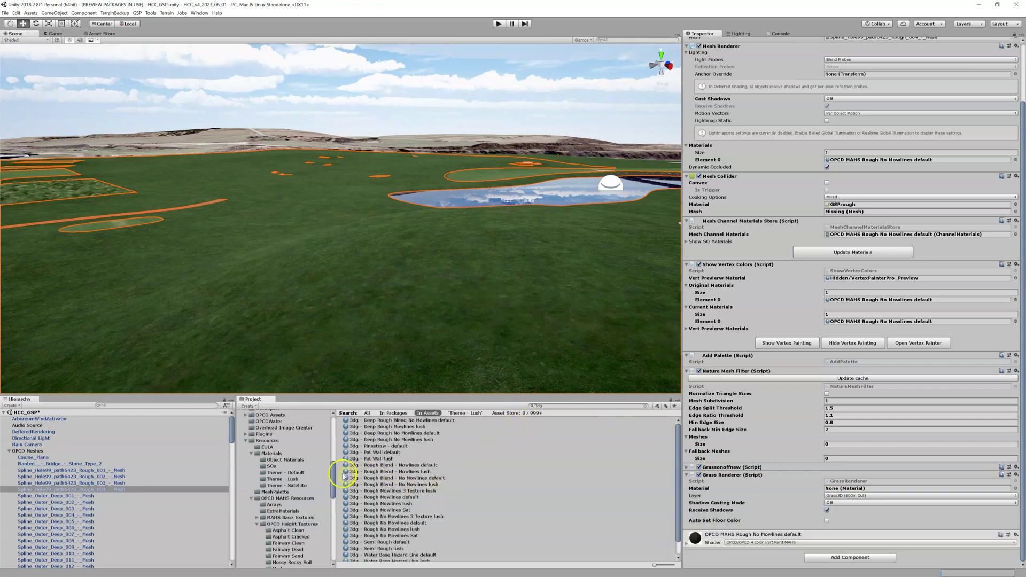
pyautogui.scroll(-2, 355, 451)
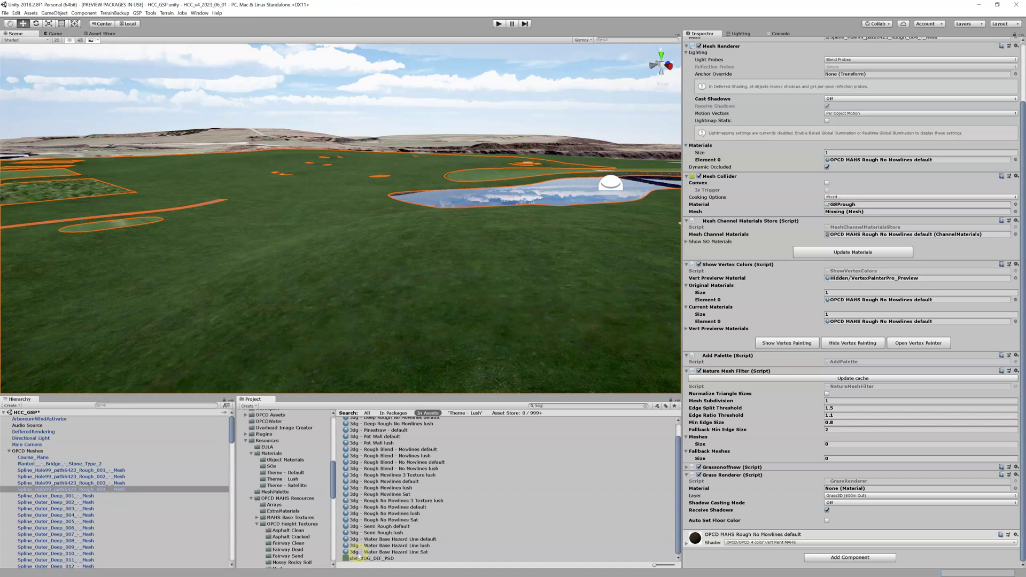
pyautogui.scroll(2, 368, 541)
pyautogui.scroll(1, 382, 542)
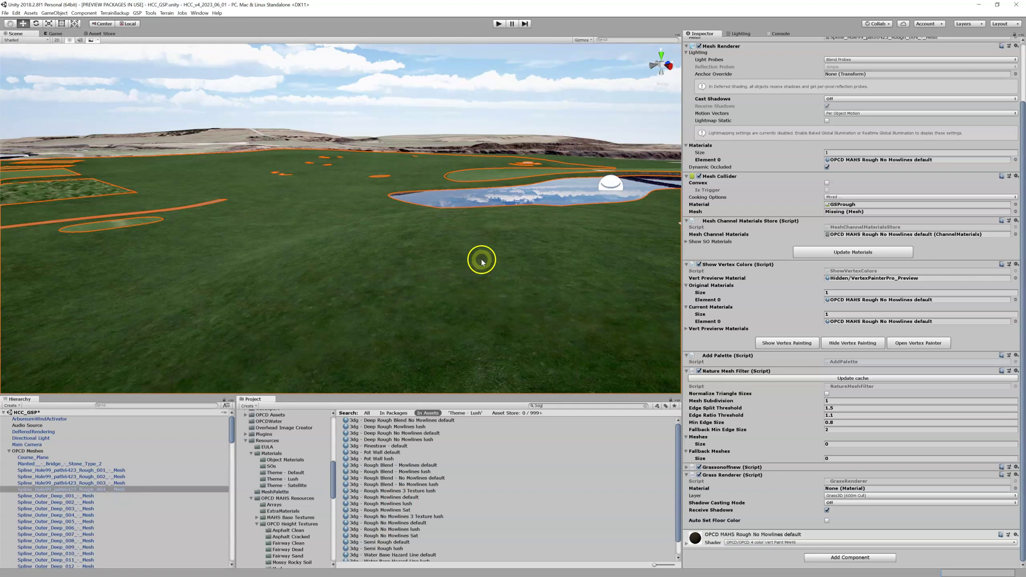
pyautogui.scroll(3, 720, 234)
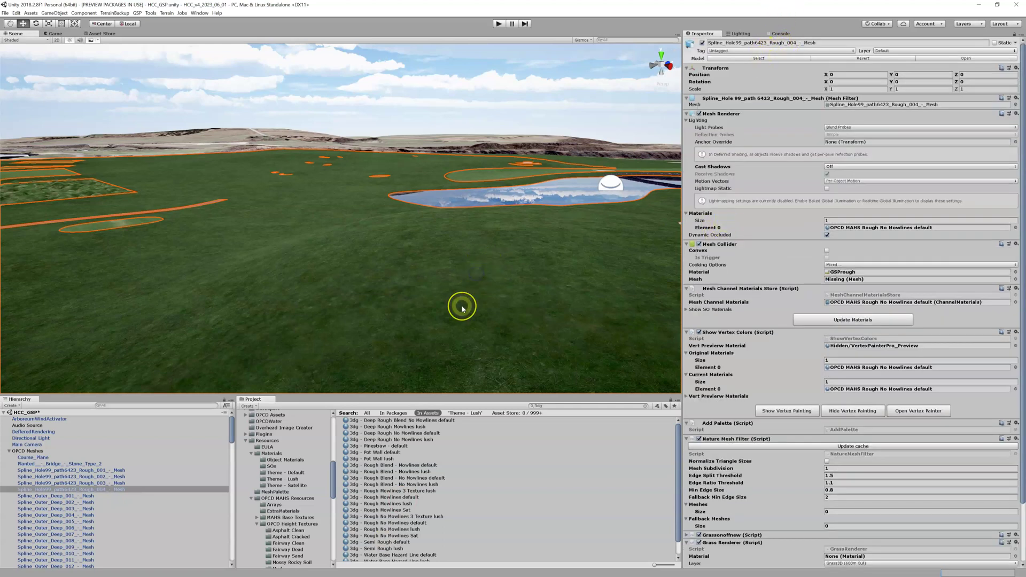
pyautogui.scroll(2, 462, 307)
pyautogui.scroll(1, 462, 307)
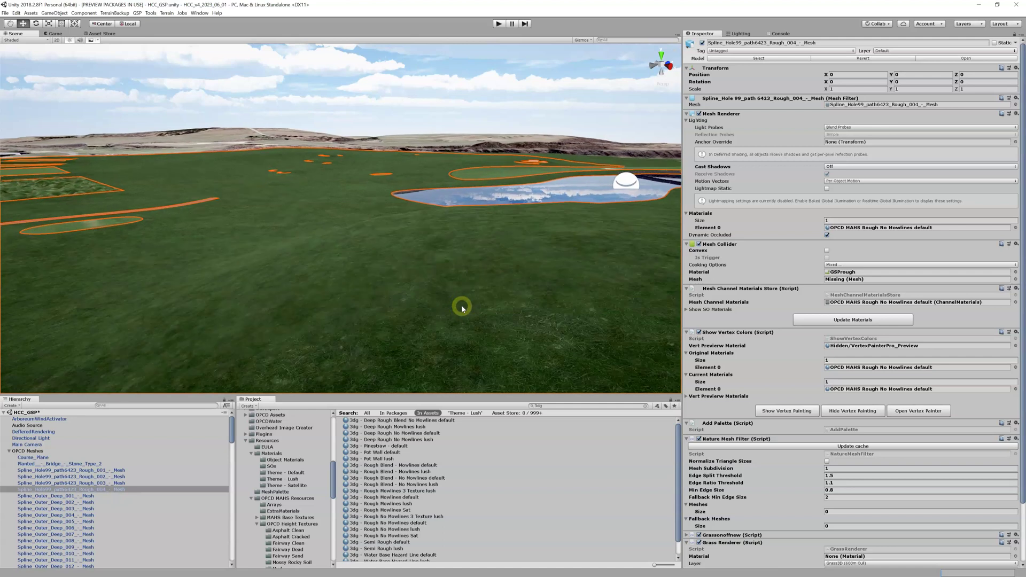
pyautogui.scroll(1, 461, 306)
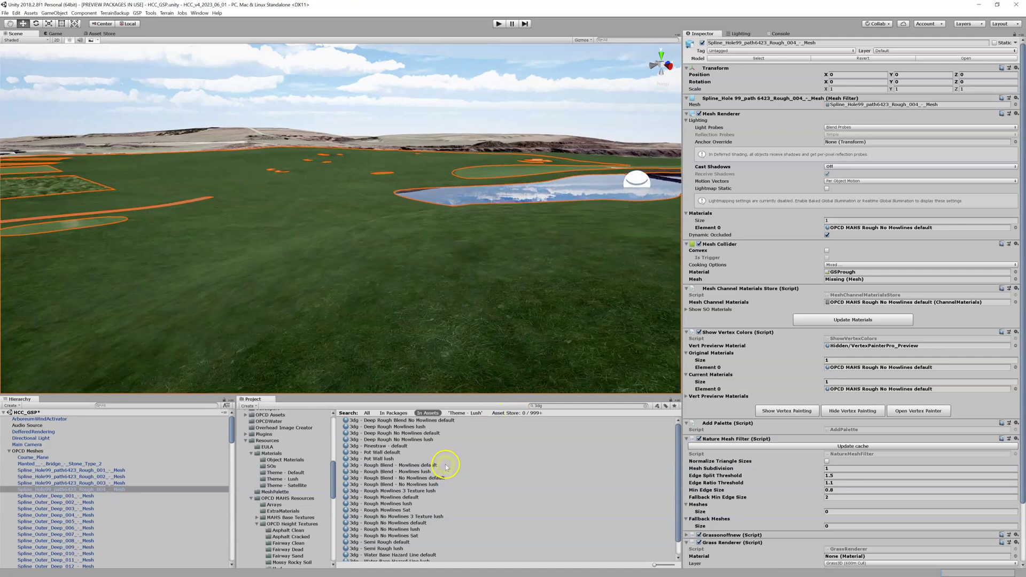
pyautogui.scroll(-3, 797, 443)
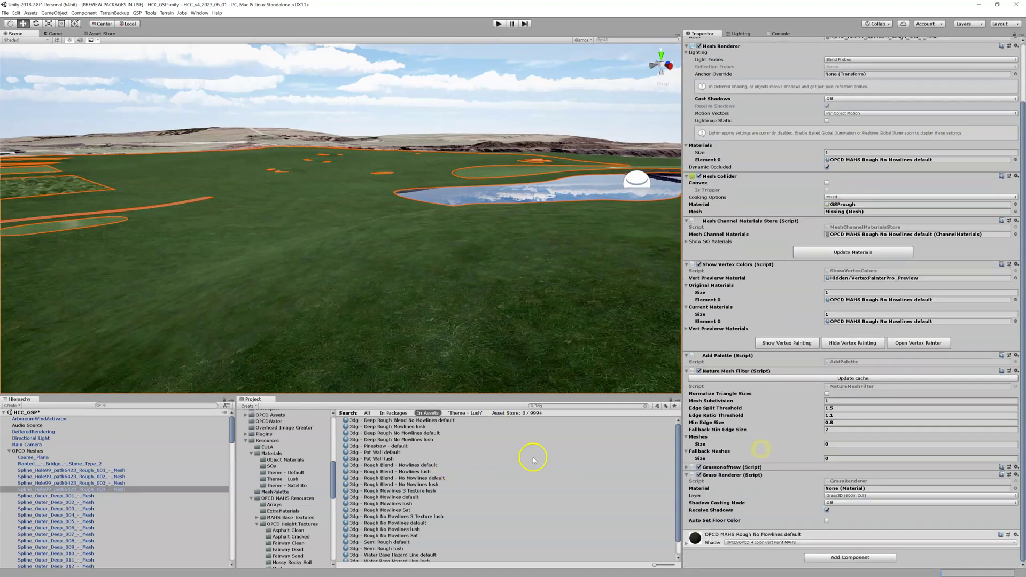
# Step: Assign '3dg - Rough Blend - No Mowlines default' to the Grass Renderer Material and fly toward the pond
pyautogui.click(408, 479)
pyautogui.moveTo(408, 479); pyautogui.dragTo(835, 490)
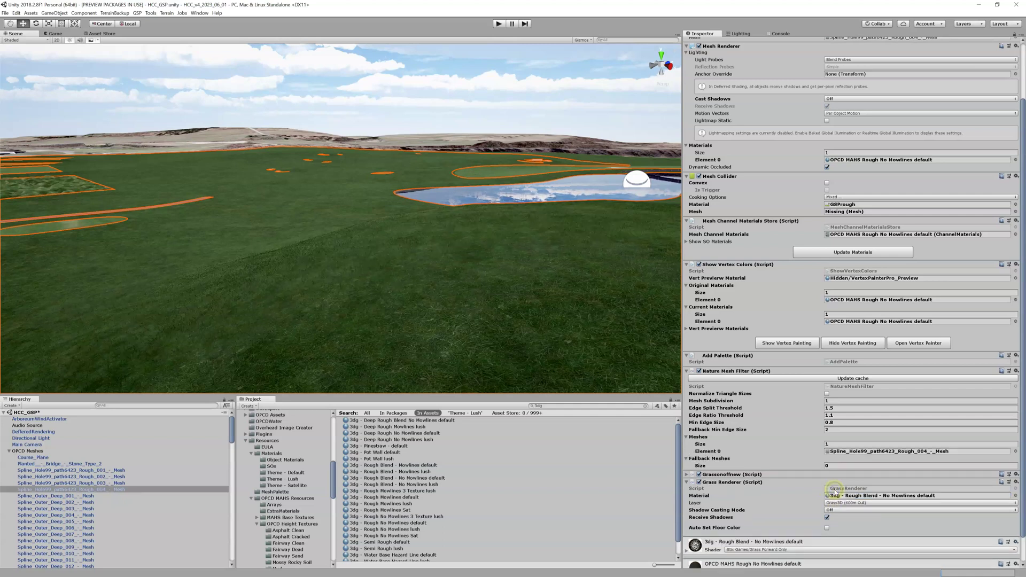
pyautogui.keyDown('alt'); pyautogui.moveTo(374, 306); pyautogui.dragTo(424, 335); pyautogui.keyUp('alt')
pyautogui.moveTo(424, 335); pyautogui.dragTo(410, 321, button='right')
pyautogui.press('w')
pyautogui.press('w')
pyautogui.press('w')
pyautogui.press('w')
pyautogui.press('w')
pyautogui.press('w')
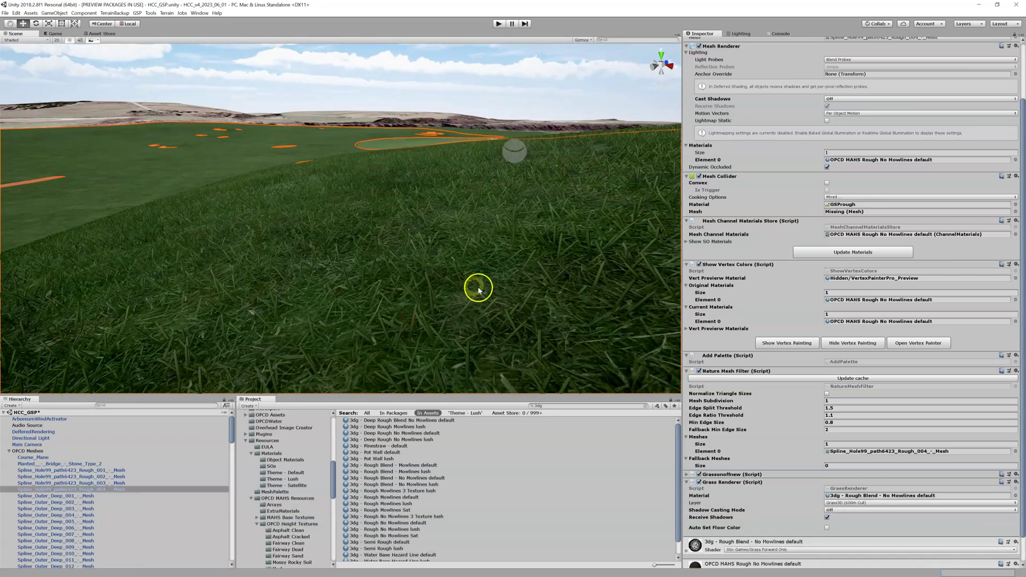
# Step: Toggle the Grass Renderer off and on to compare, leaving the 3D grass enabled
pyautogui.click(699, 482)
pyautogui.click(700, 483)
pyautogui.click(699, 482)
pyautogui.click(699, 482)
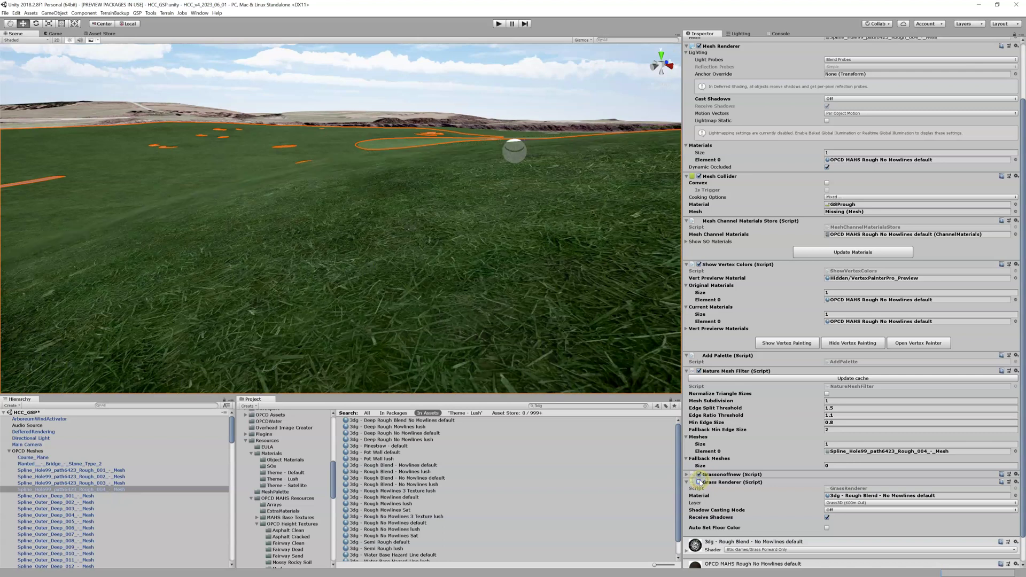
pyautogui.click(699, 482)
pyautogui.click(700, 482)
pyautogui.click(699, 482)
pyautogui.click(699, 482)
pyautogui.click(699, 482)
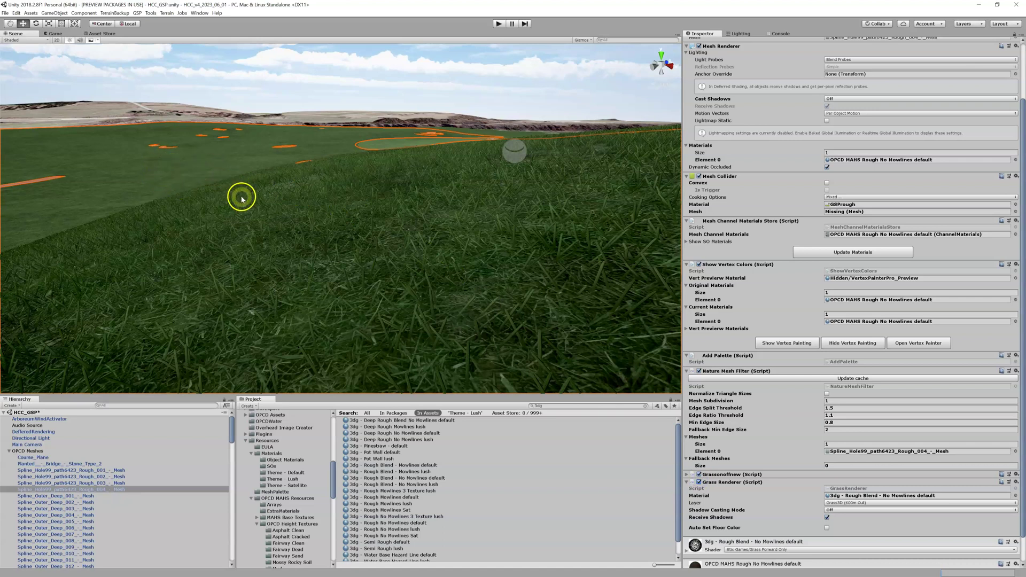
pyautogui.press('alt')
pyautogui.press('e')
pyautogui.press('e')
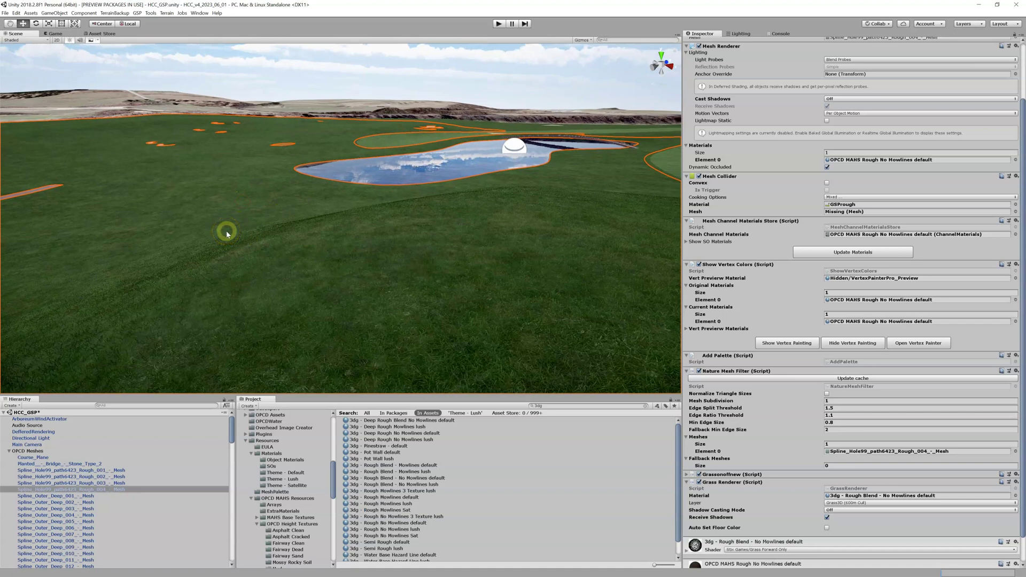
pyautogui.scroll(5, 459, 342)
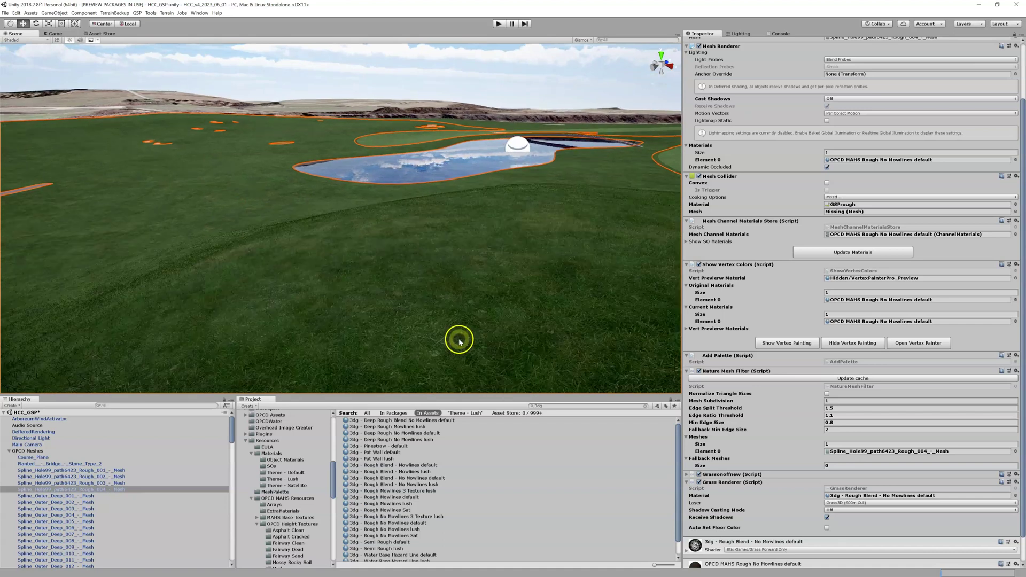
pyautogui.scroll(3, 459, 342)
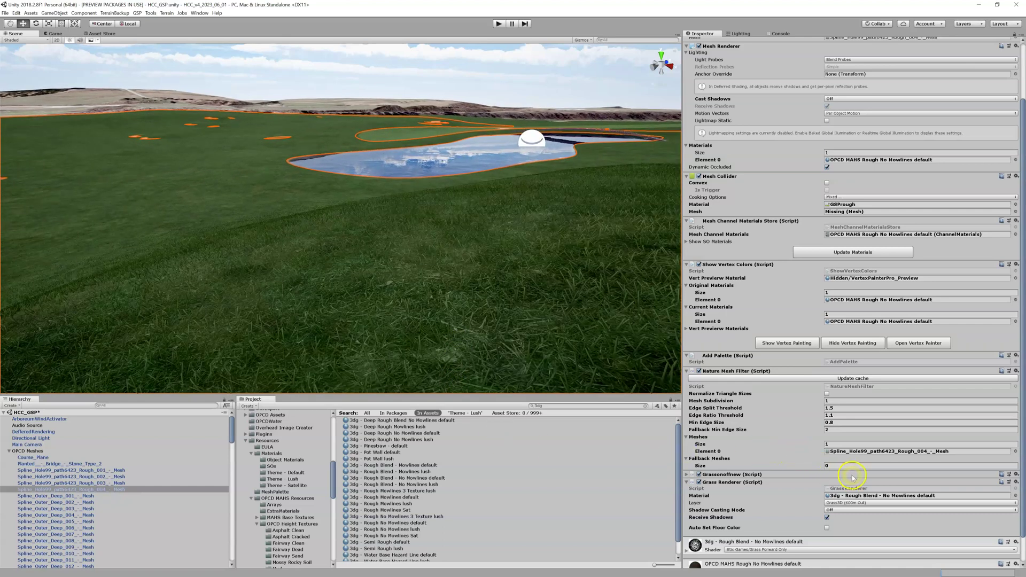
# Step: Try the Rough Blend - Mowlines default material on the Grass Renderer
pyautogui.click(868, 496)
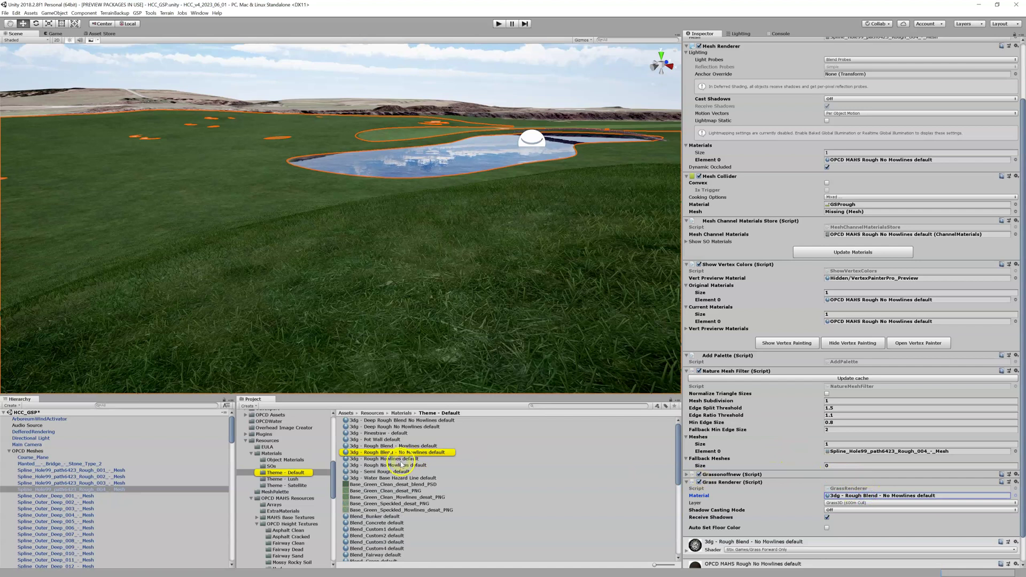
pyautogui.moveTo(401, 446); pyautogui.dragTo(857, 496)
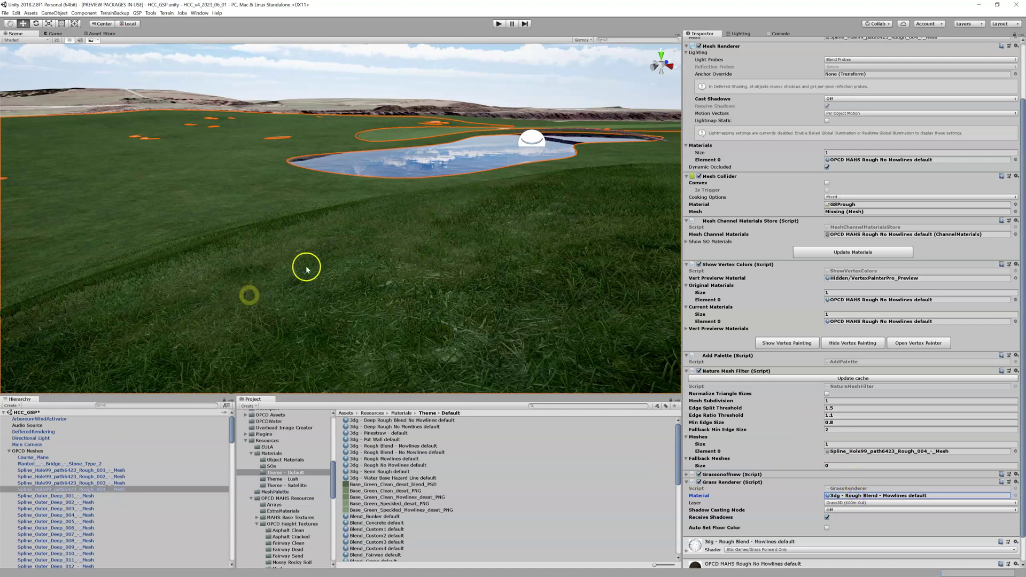
pyautogui.scroll(-2, 378, 254)
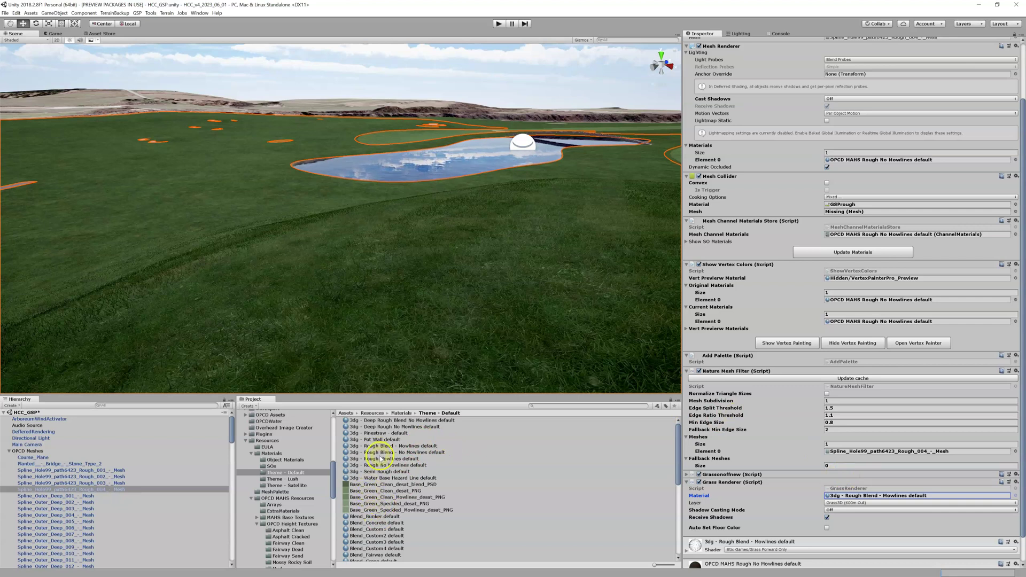
pyautogui.scroll(-3, 385, 466)
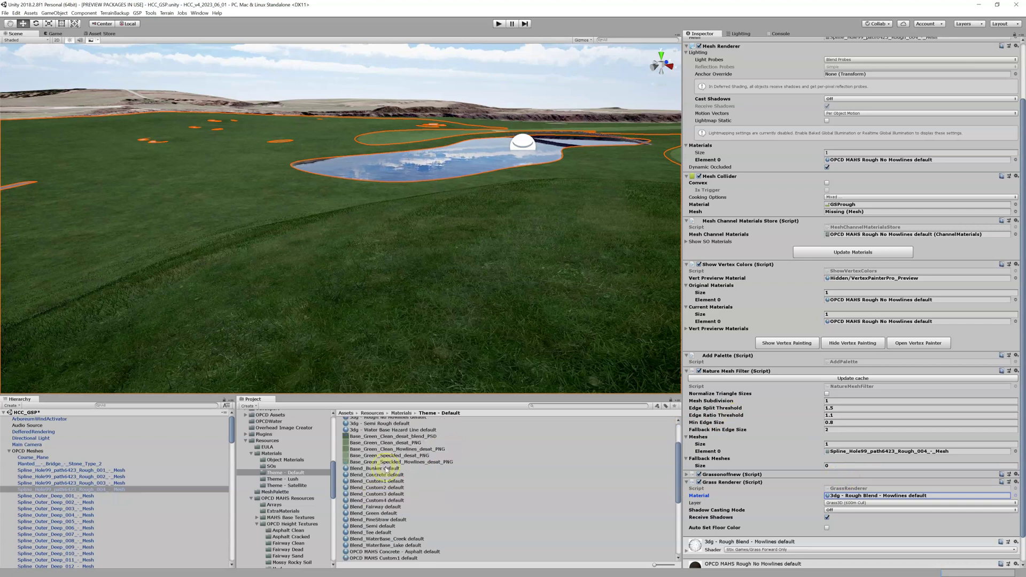
pyautogui.scroll(3, 384, 468)
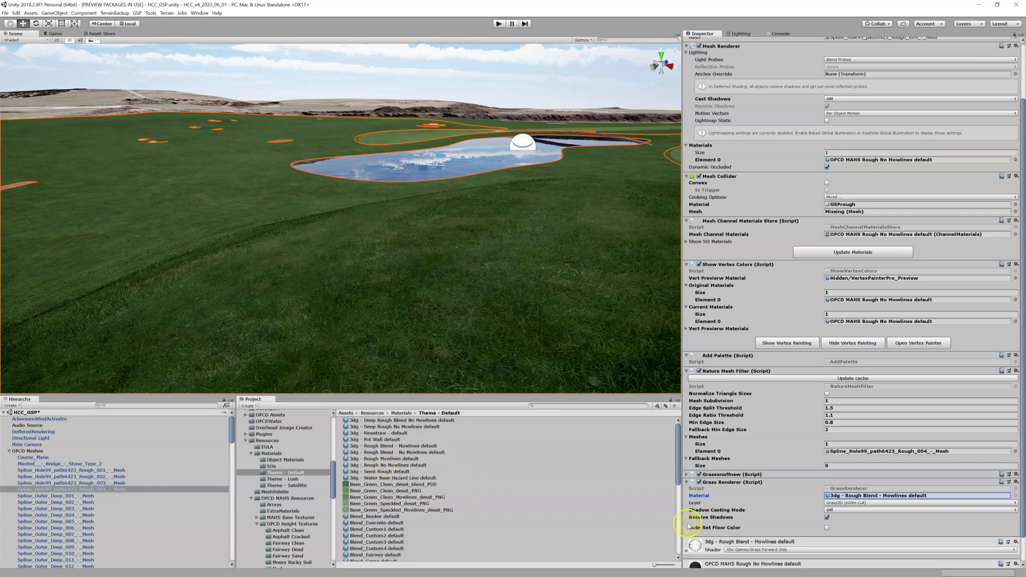
# Step: Search the Project for '3dg' and assign '3dg - Rough No Mowlines 3 Texture lush' as the grass material
pyautogui.click(857, 495)
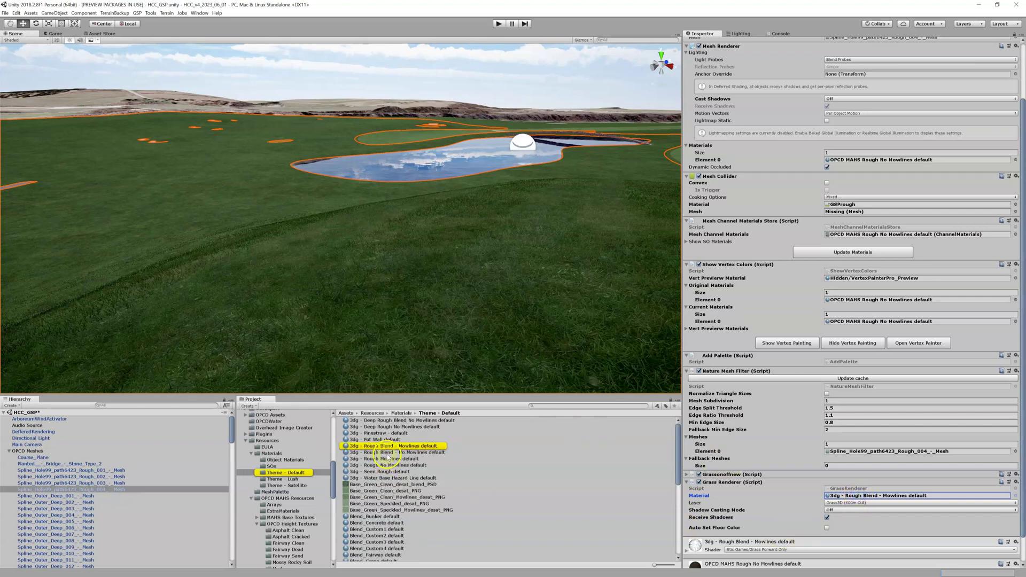
pyautogui.click(539, 408)
pyautogui.write('3dg')
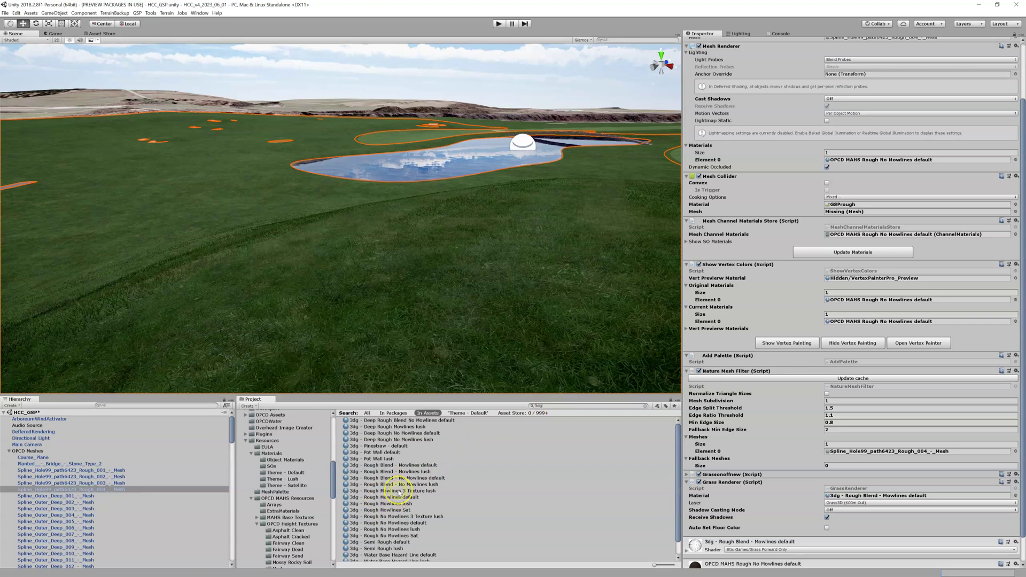
pyautogui.click(400, 517)
pyautogui.moveTo(401, 516); pyautogui.dragTo(857, 496)
pyautogui.moveTo(273, 302); pyautogui.dragTo(298, 326, button='right')
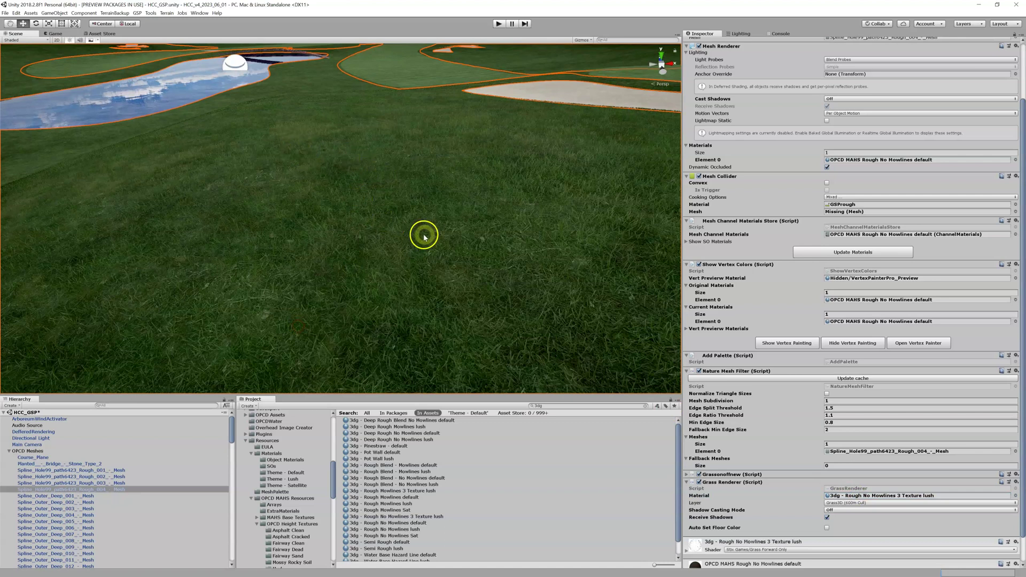
pyautogui.moveTo(422, 233); pyautogui.dragTo(258, 259, button='right')
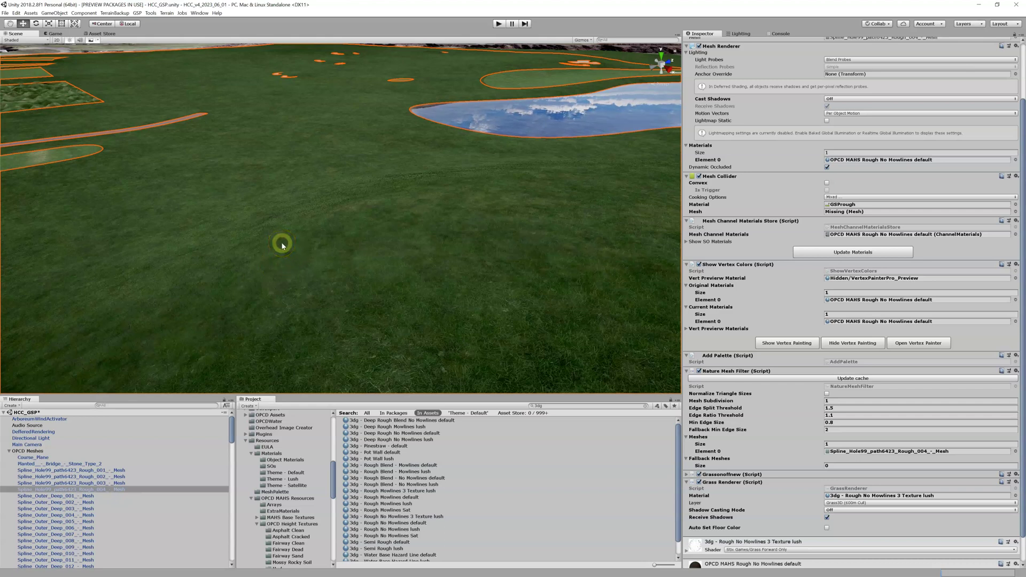
pyautogui.moveTo(282, 245); pyautogui.dragTo(282, 245, button='right')
pyautogui.press('s')
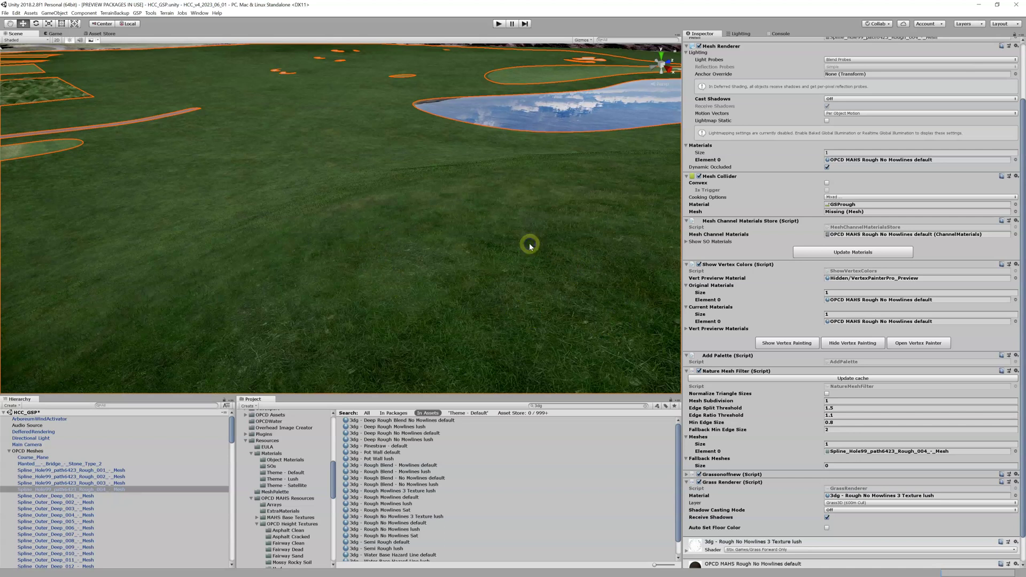
pyautogui.moveTo(543, 259); pyautogui.dragTo(543, 259, button='right')
pyautogui.press('s')
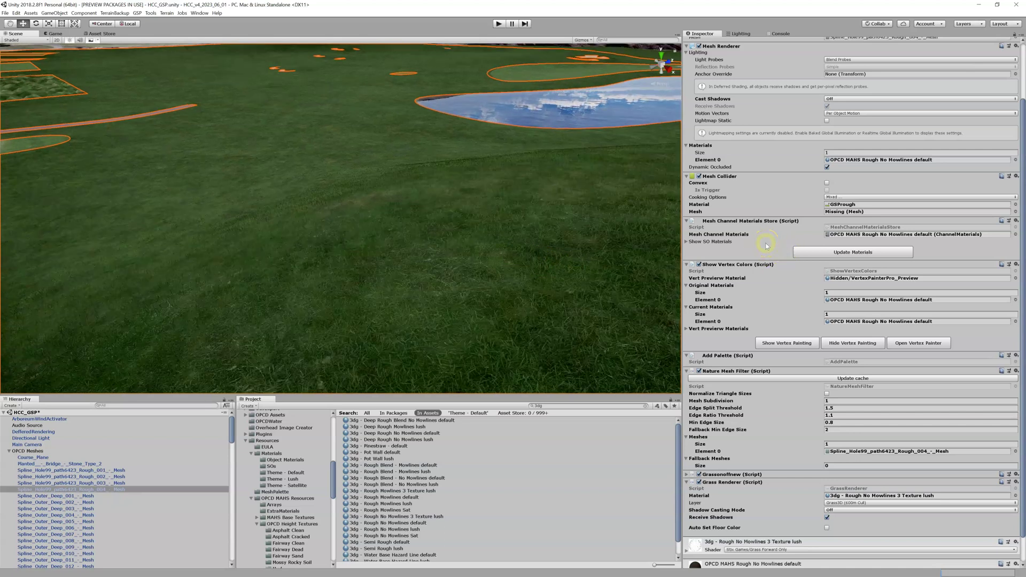
# Step: Ping the OPCD MAHS Rough No Mowlines default material and run Find References In Scene on it
pyautogui.scroll(3, 767, 246)
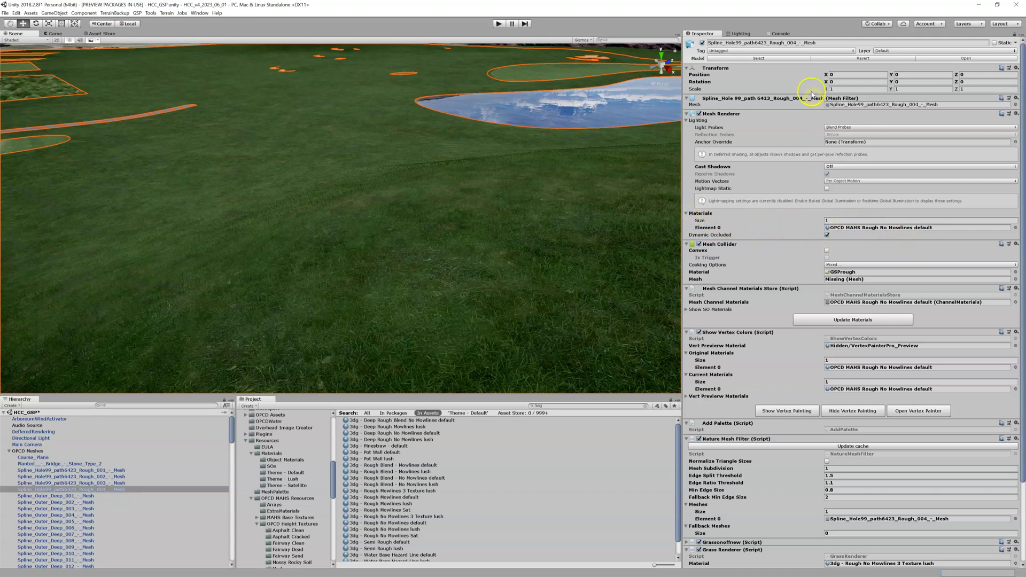
pyautogui.click(845, 230)
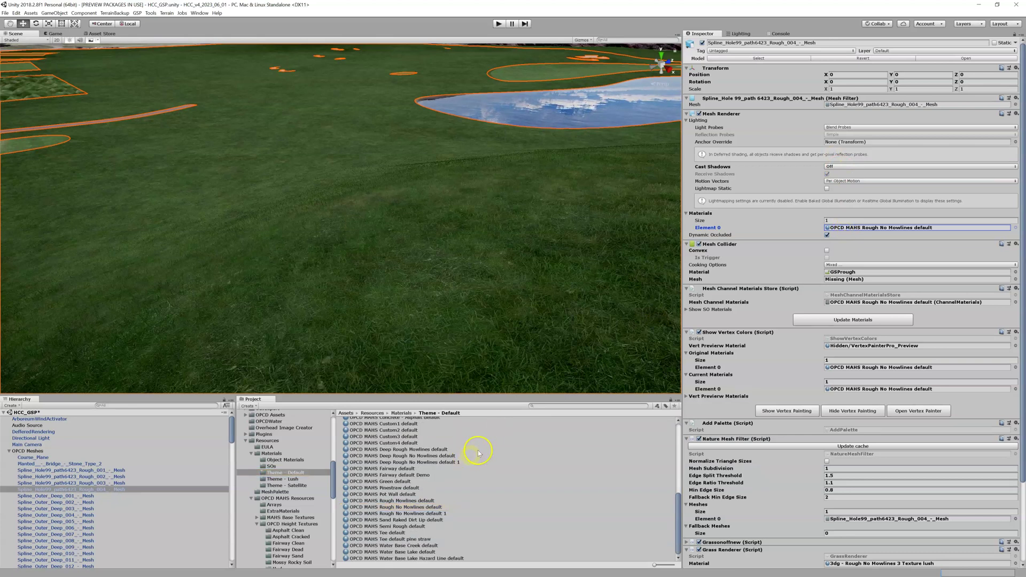
pyautogui.click(850, 228)
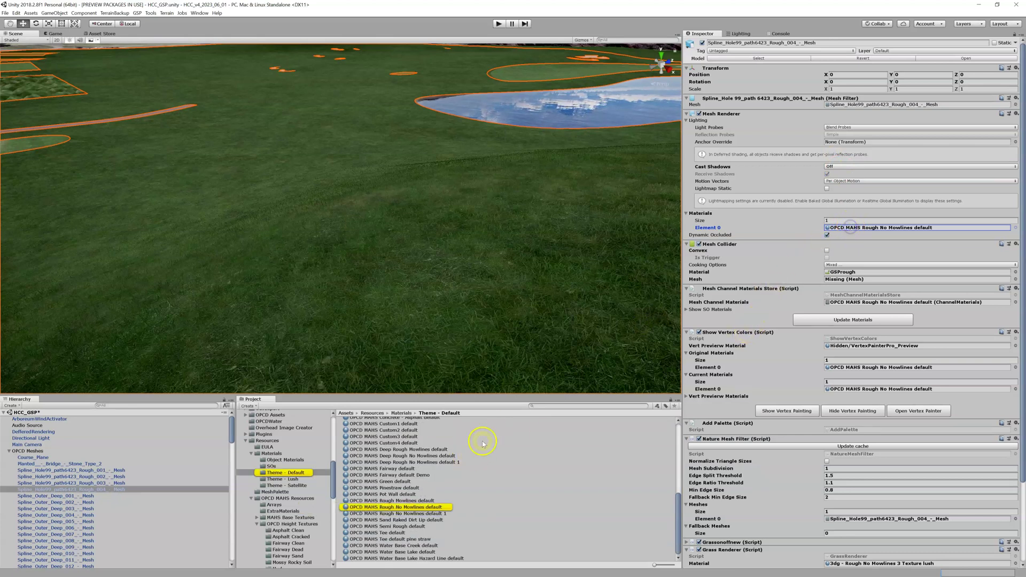
pyautogui.click(413, 508)
pyautogui.rightClick(414, 508)
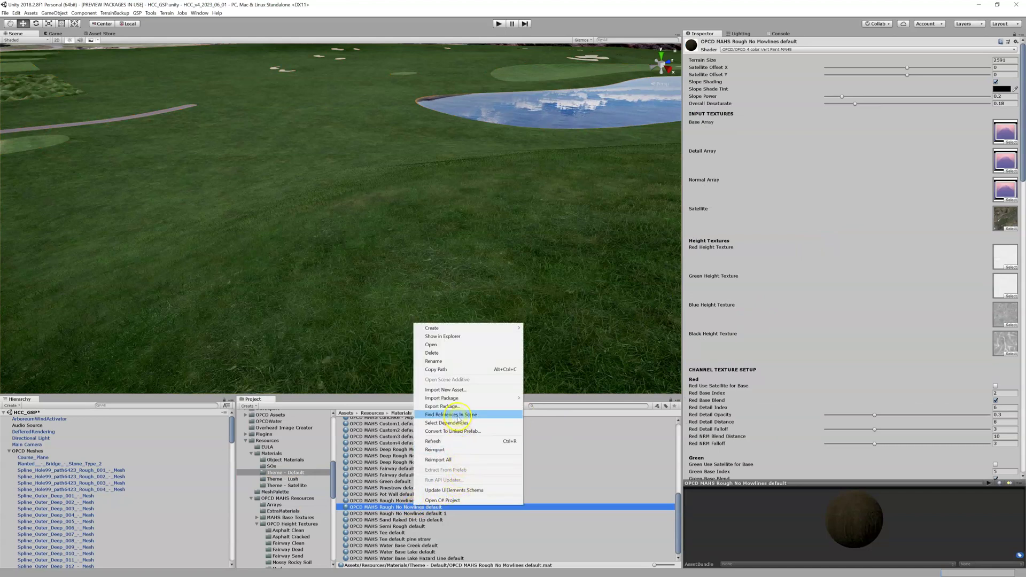
pyautogui.click(460, 416)
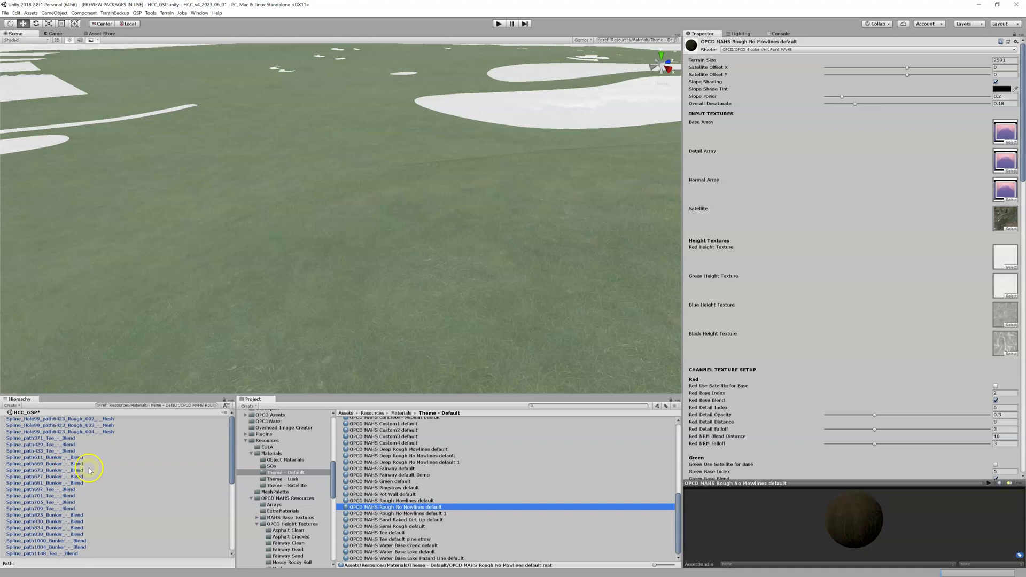
# Step: Scroll through the filtered Hierarchy listing Rough_002–004 and the tee and bunker blends
pyautogui.scroll(-15, 89, 468)
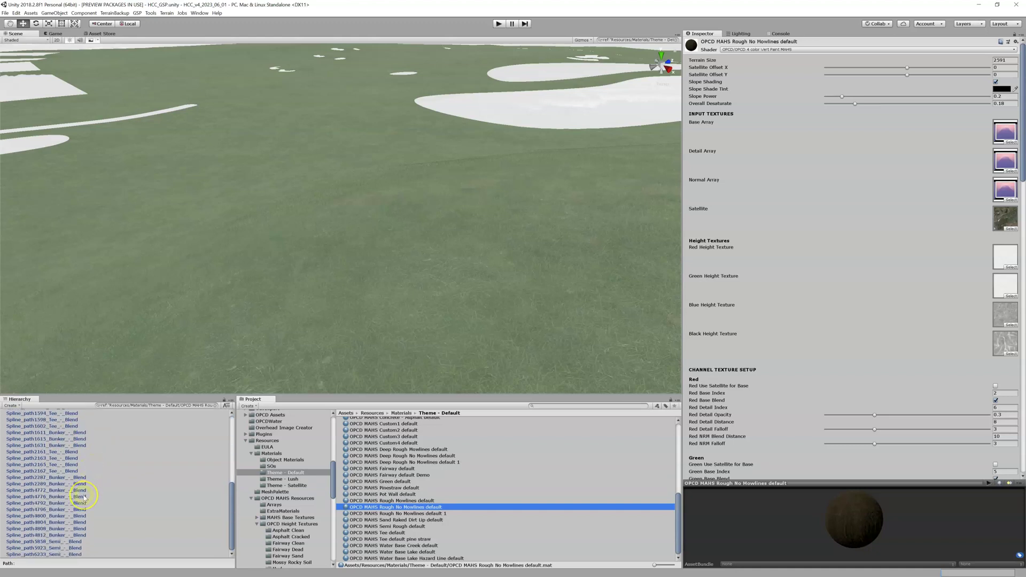
pyautogui.scroll(20, 84, 497)
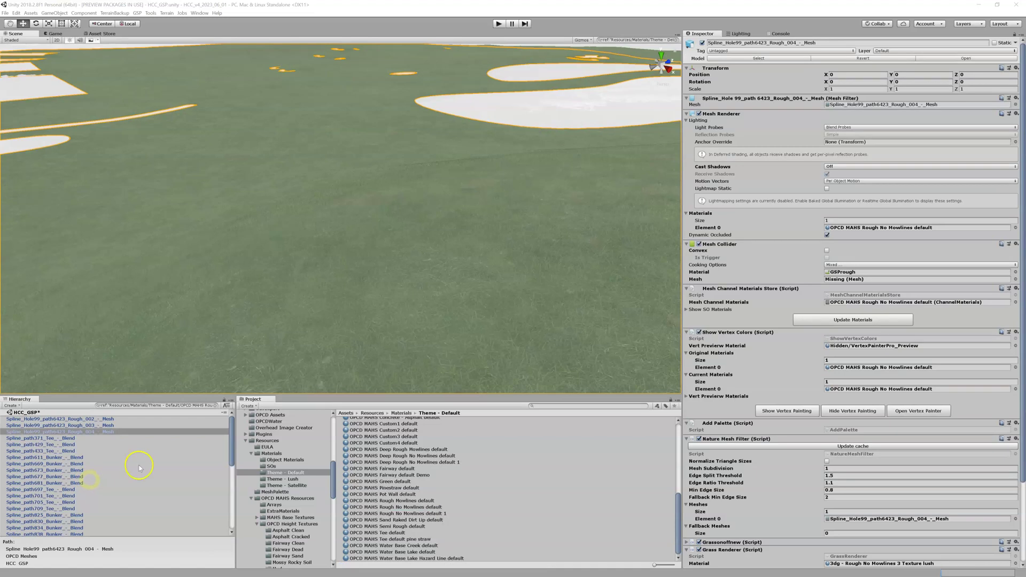
pyautogui.scroll(-5, 119, 475)
pyautogui.scroll(5, 117, 473)
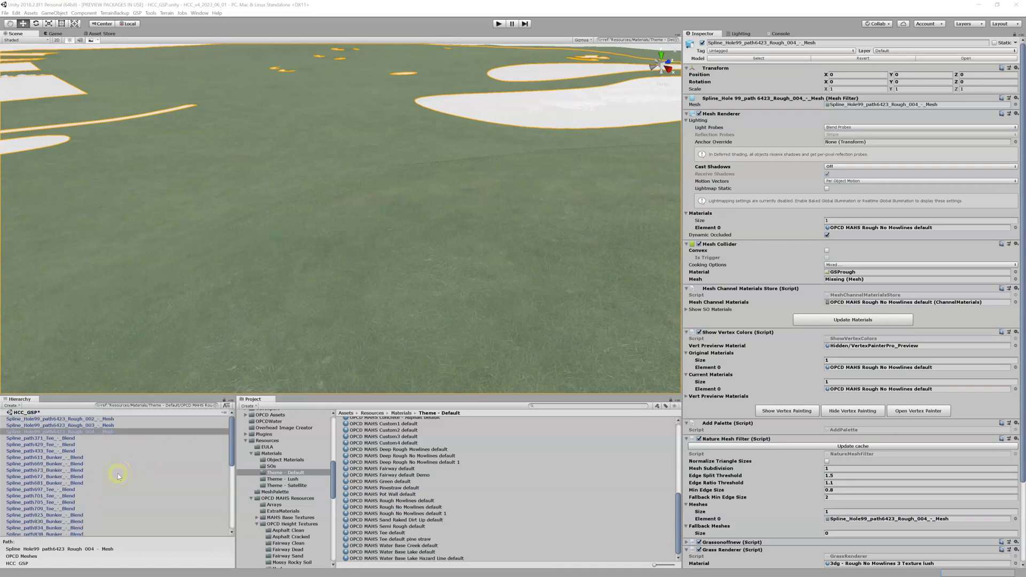
# Step: Select Rough_002 through Rough_004 and add a Grass Renderer to all three
pyautogui.click(86, 433)
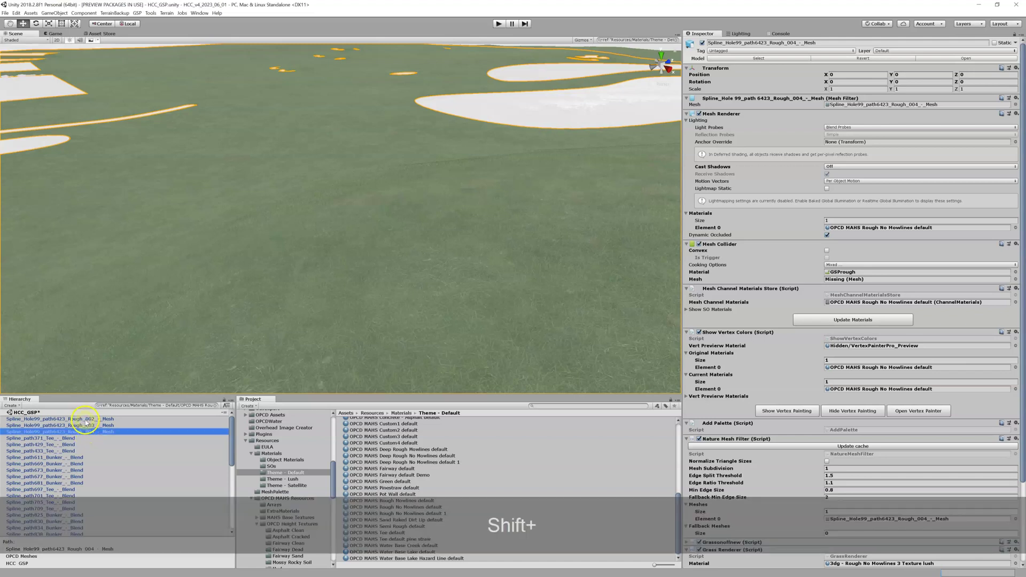
pyautogui.keyDown('shift'); pyautogui.click(86, 419); pyautogui.keyUp('shift')
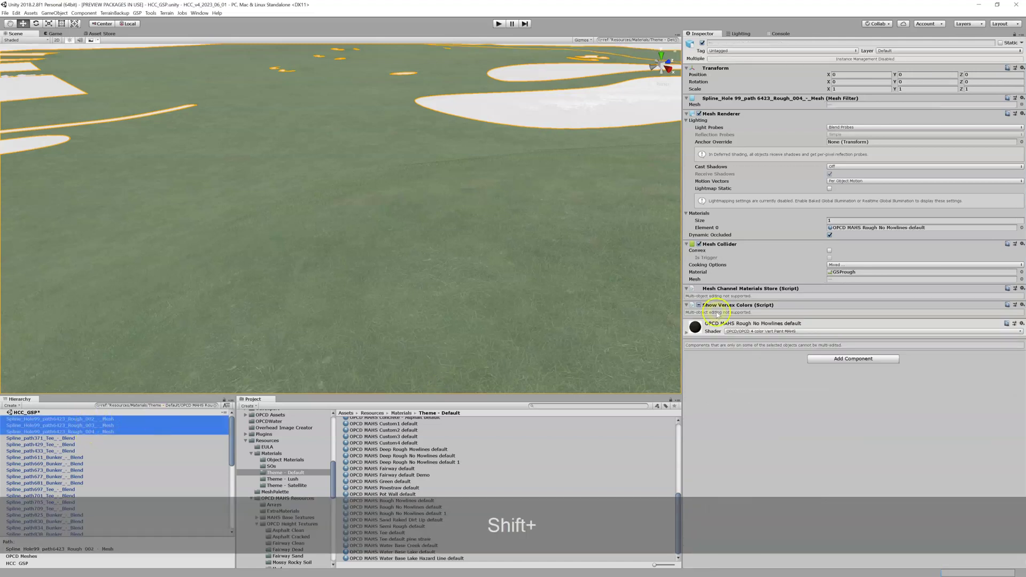
pyautogui.click(836, 362)
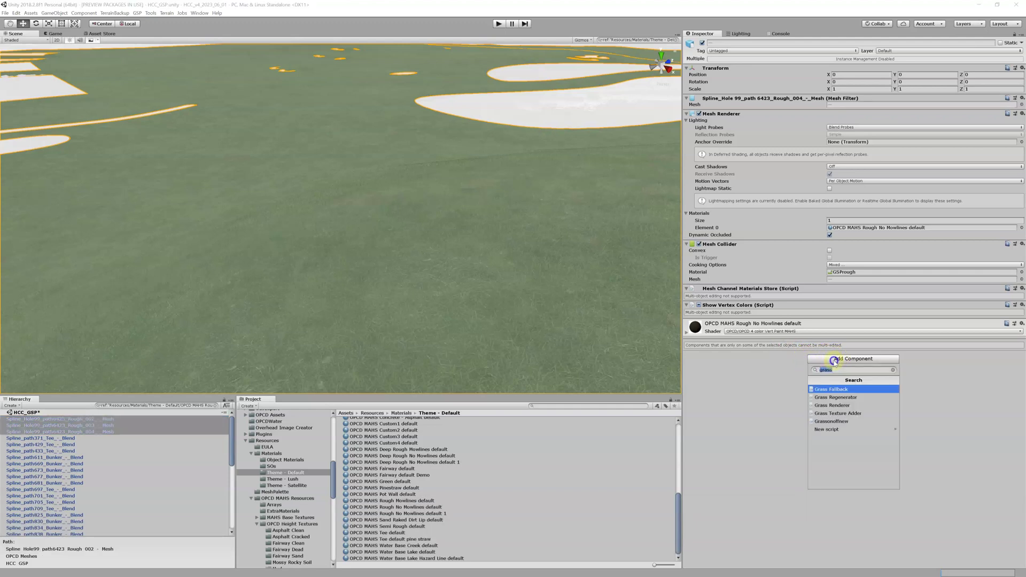
pyautogui.click(832, 406)
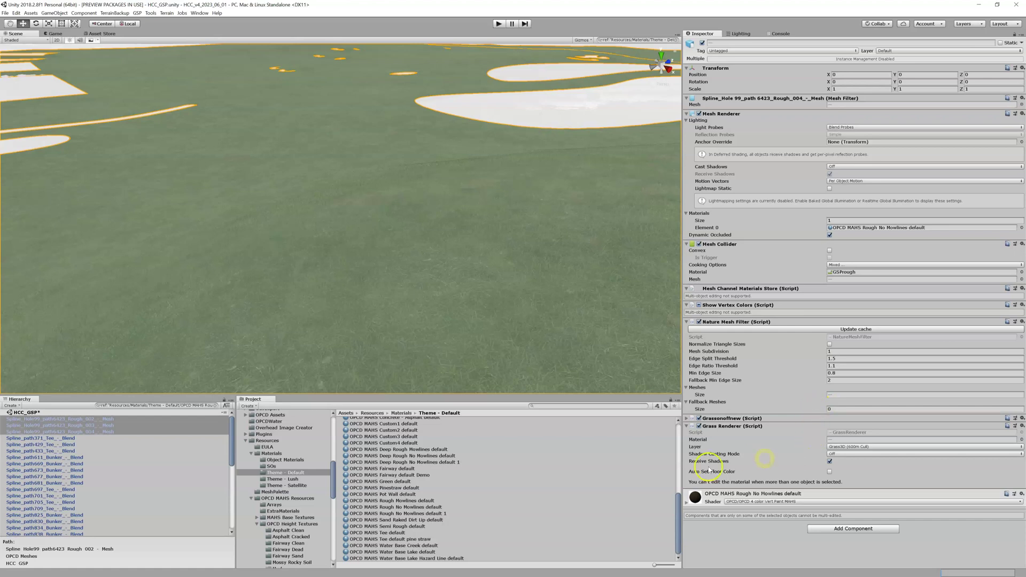
# Step: Assign the '3dg - Rough No Mowlines 3 Texture lush' material to their Grass Renderer and clear the Hierarchy search
pyautogui.click(551, 409)
pyautogui.write('3dg')
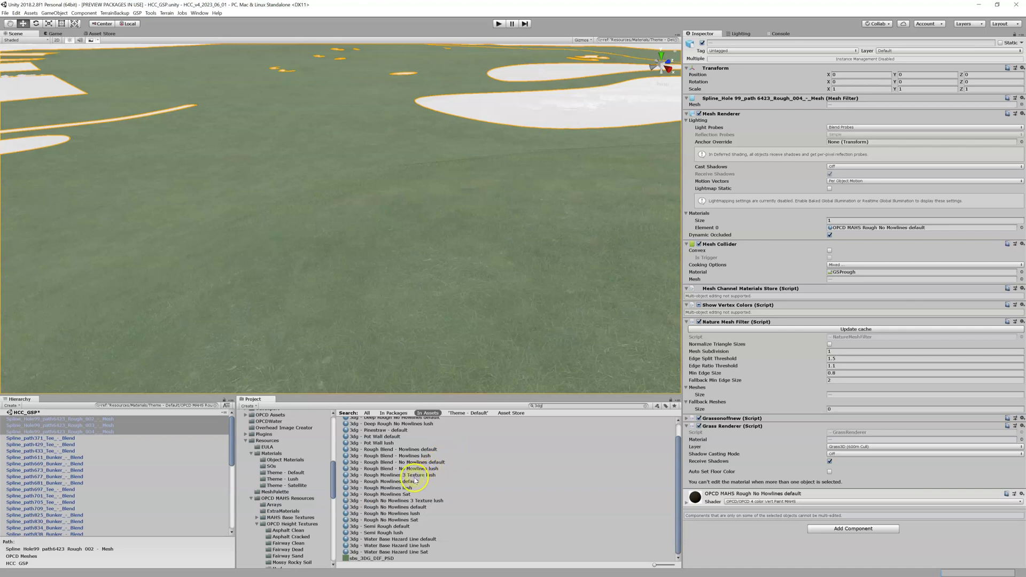
pyautogui.moveTo(406, 501); pyautogui.dragTo(750, 420)
pyautogui.moveTo(816, 426); pyautogui.dragTo(835, 440)
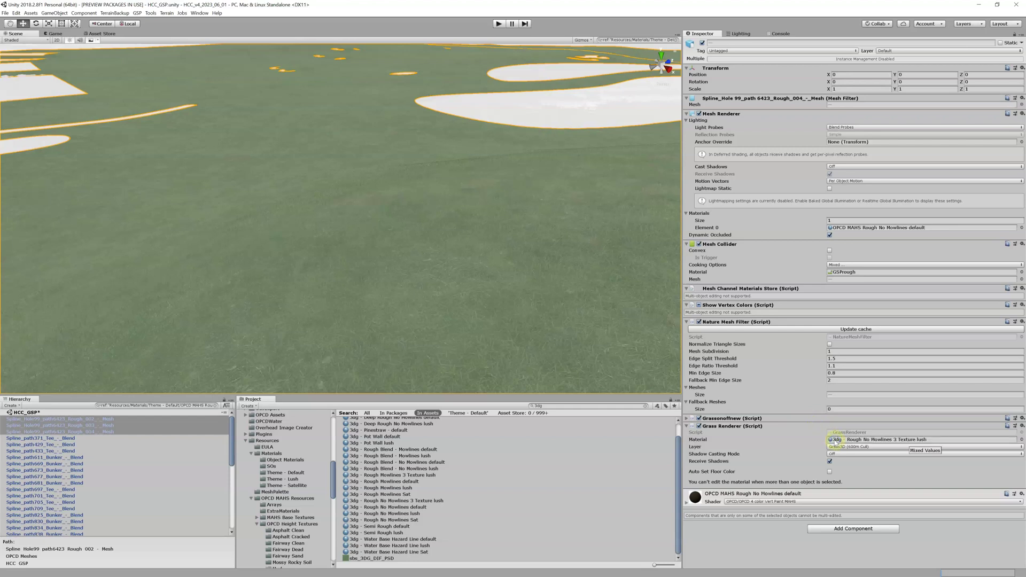
pyautogui.click(214, 406)
# Step: Fly the scene view up and around the course to inspect the new 3D grass
pyautogui.moveTo(339, 218); pyautogui.dragTo(554, 223, button='right')
pyautogui.hotkey('shift', 'e')
pyautogui.press('w')
pyautogui.press('s')
pyautogui.press('a')
pyautogui.press('w')
pyautogui.press('s')
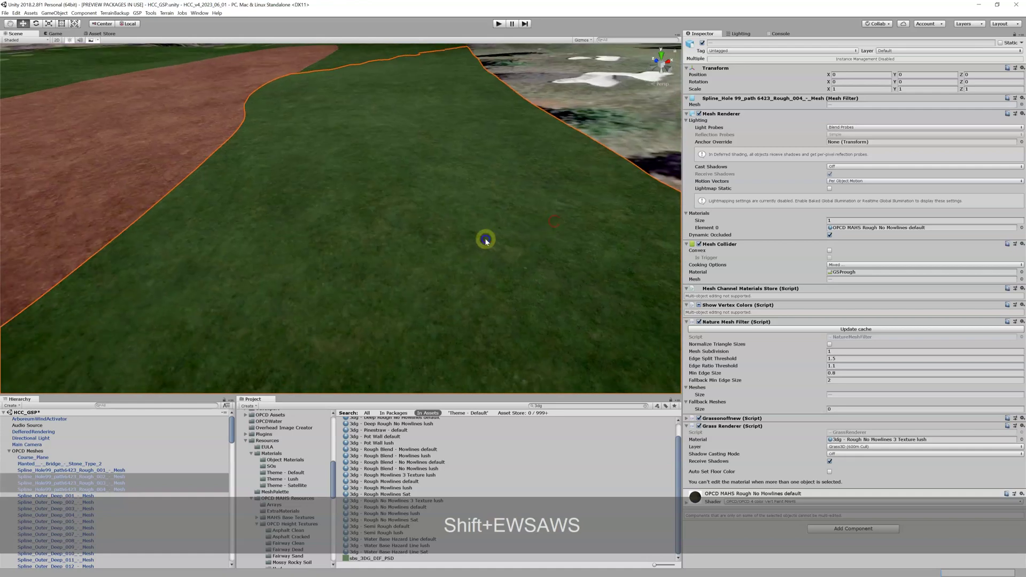
# Step: Fly in close over Rough_003's grass, then select the Rough_001 mesh
pyautogui.click(485, 239)
pyautogui.press('w')
pyautogui.moveTo(486, 239); pyautogui.dragTo(464, 240, button='right')
pyautogui.press('s')
pyautogui.press('w')
pyautogui.press('w')
pyautogui.press('e')
pyautogui.hotkey('shift', 'a')
pyautogui.press('w')
pyautogui.press('s')
pyautogui.click(389, 265)
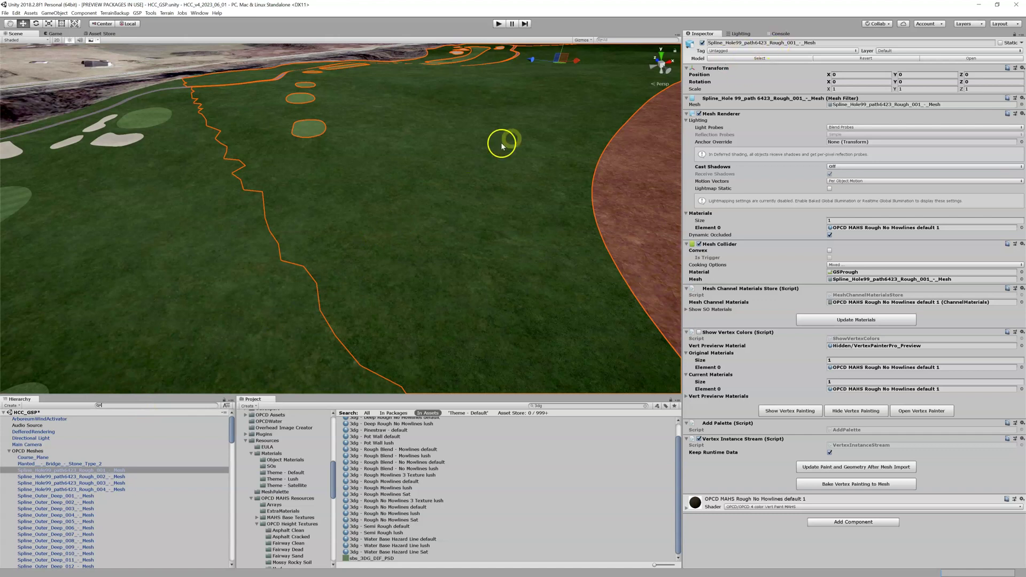
# Step: Filter the Hierarchy to objects matching 'rough'
pyautogui.click(147, 289)
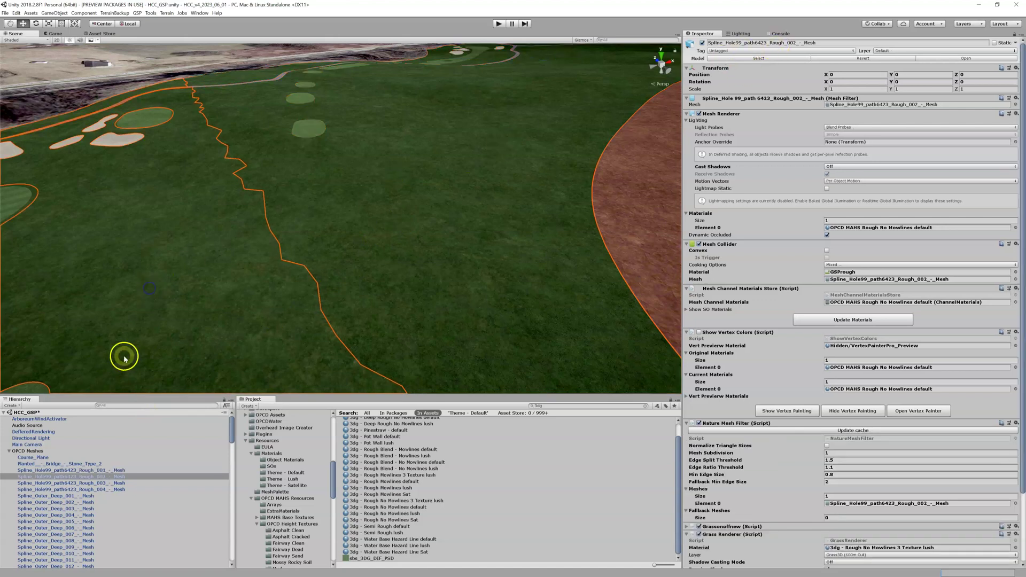
pyautogui.click(121, 405)
pyautogui.write('rough')
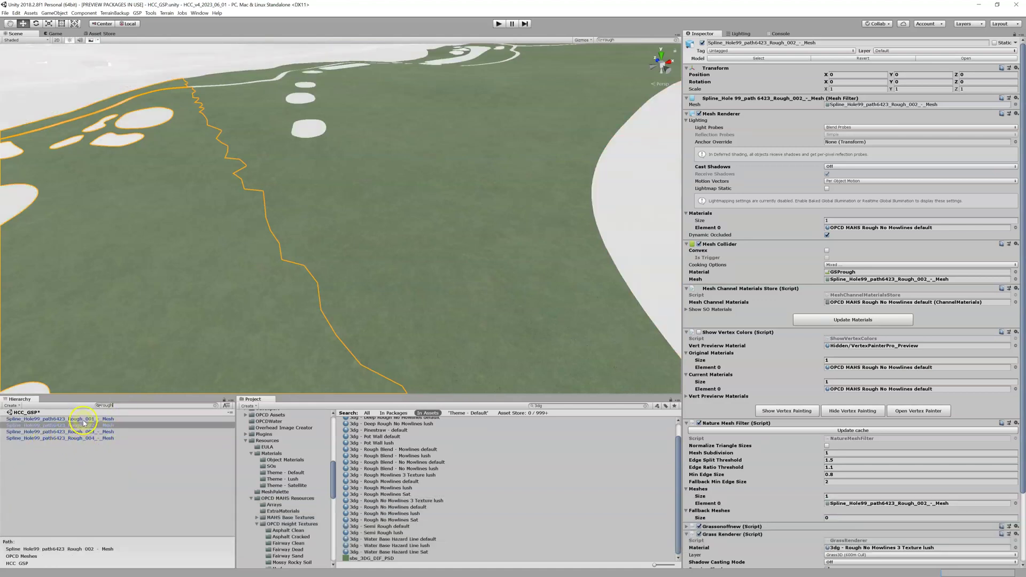
# Step: Compare Rough_001–004 in the Inspector, ending on Rough_001, which lacks a Grass Renderer
pyautogui.click(84, 419)
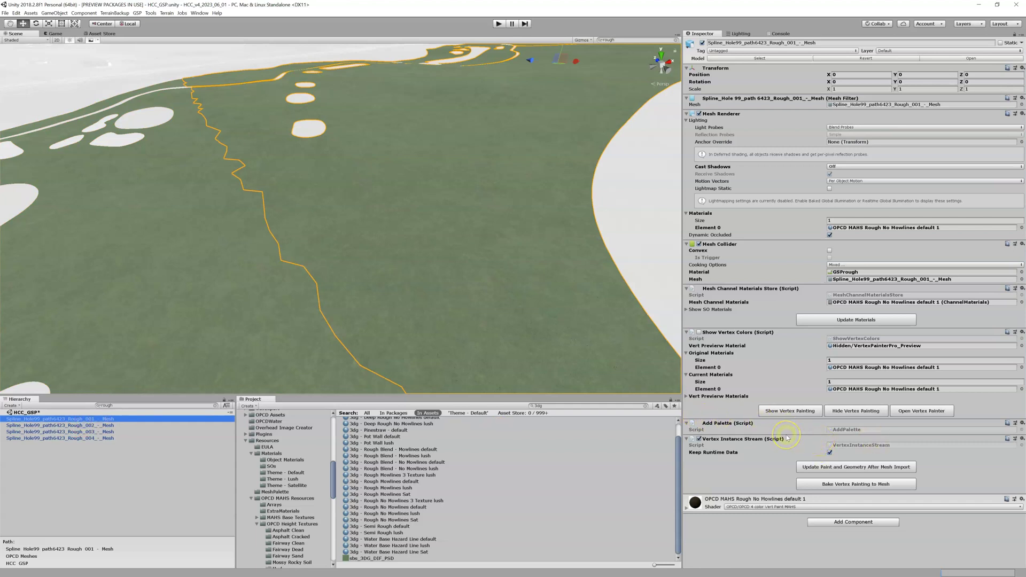
pyautogui.click(138, 426)
pyautogui.scroll(-3, 903, 417)
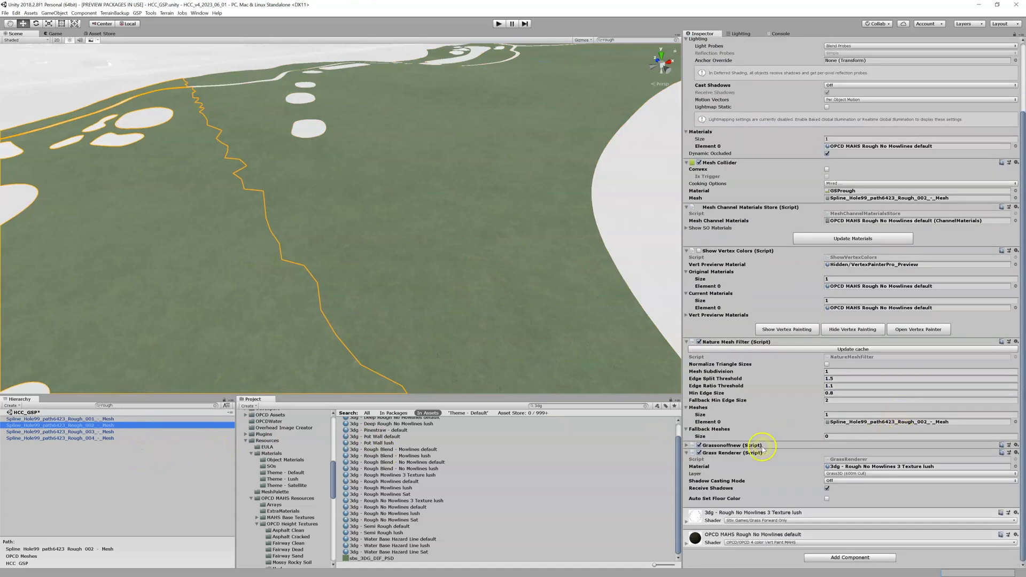
pyautogui.click(69, 431)
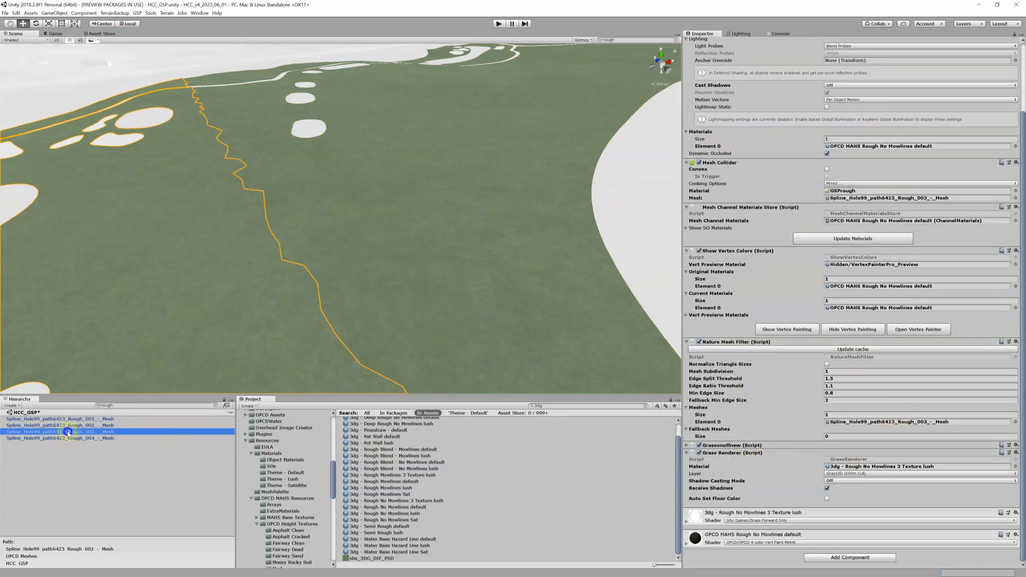
pyautogui.click(174, 439)
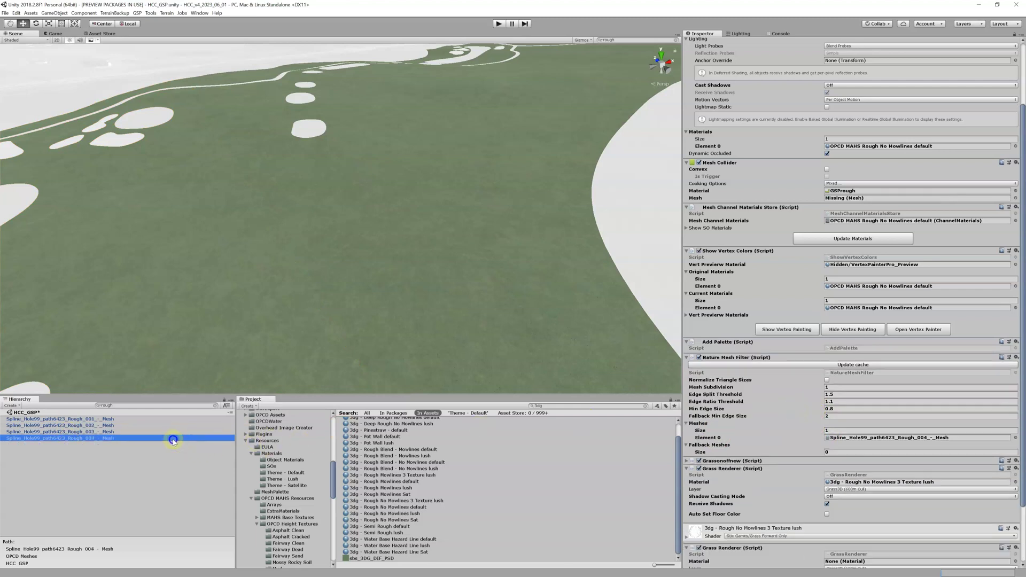
pyautogui.click(124, 418)
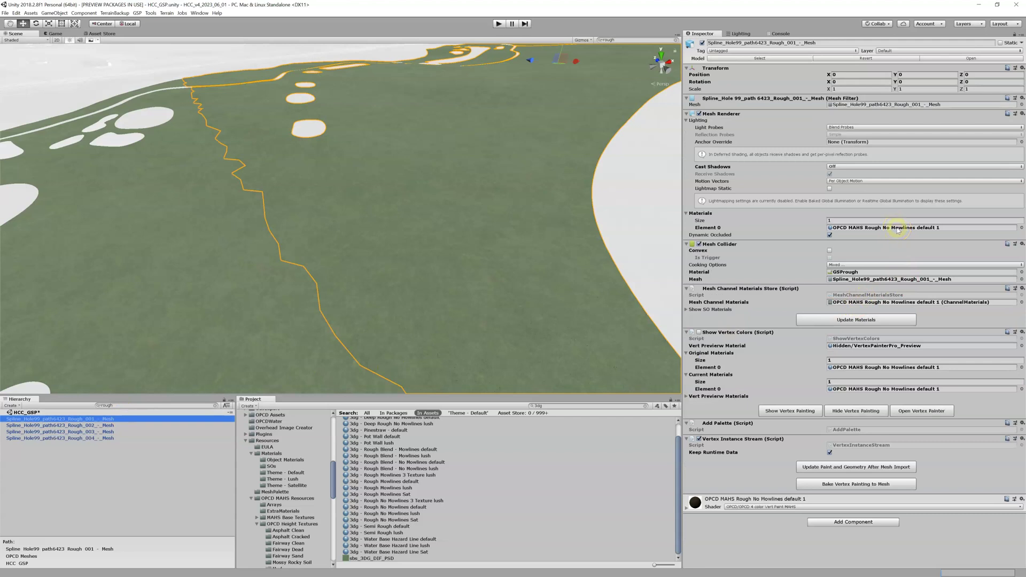
pyautogui.click(118, 426)
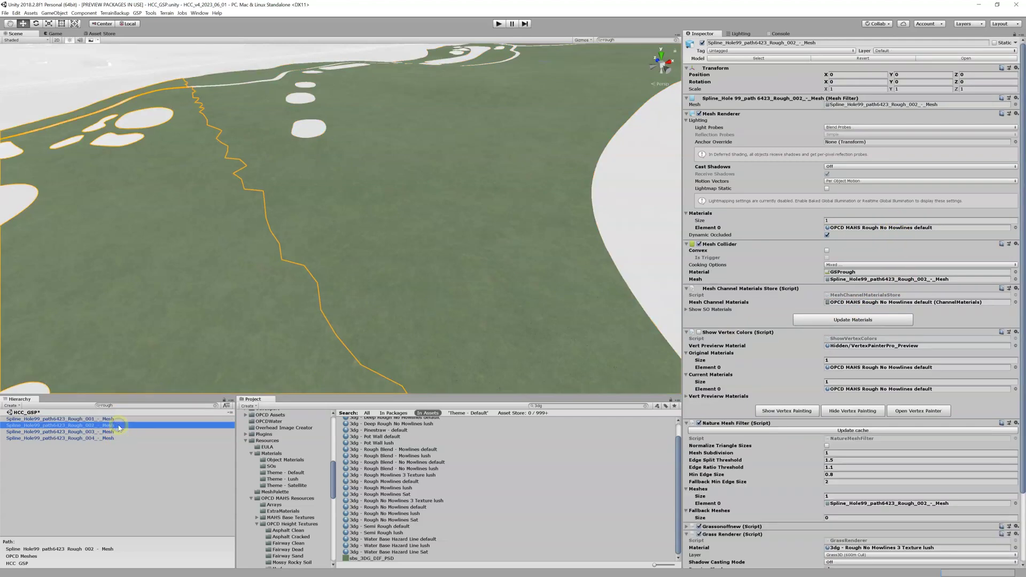
pyautogui.click(119, 419)
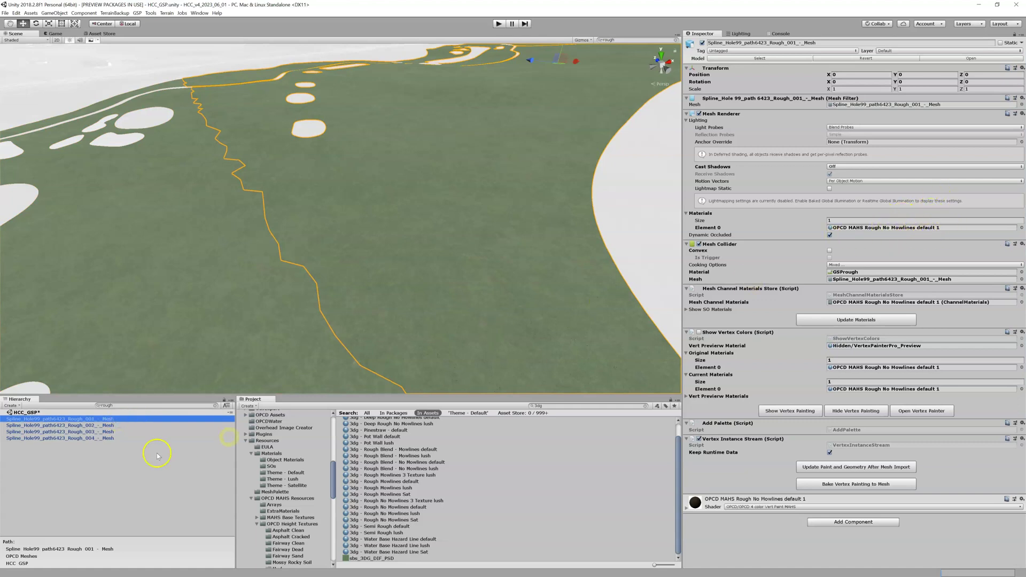
pyautogui.click(112, 426)
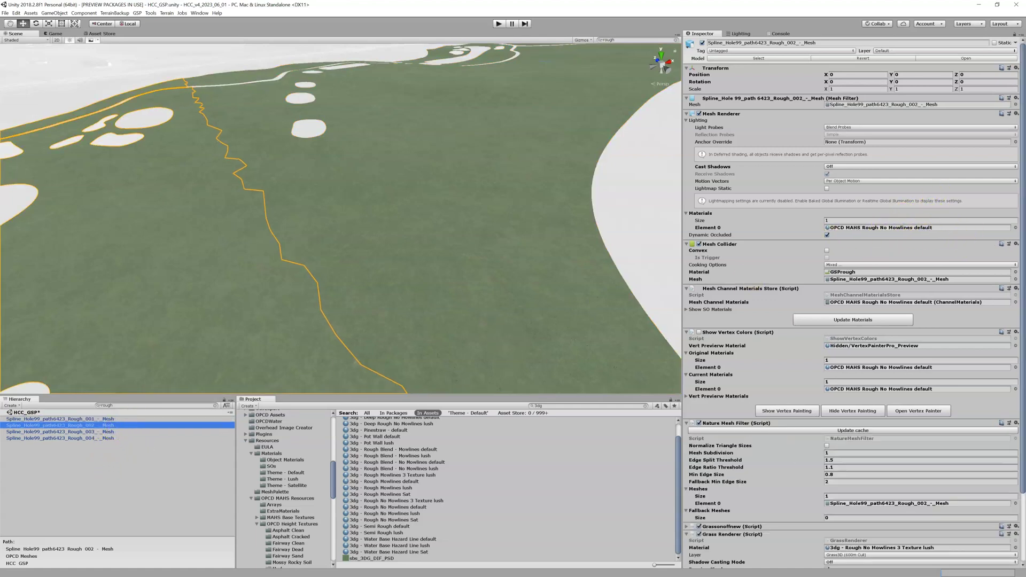
pyautogui.click(192, 420)
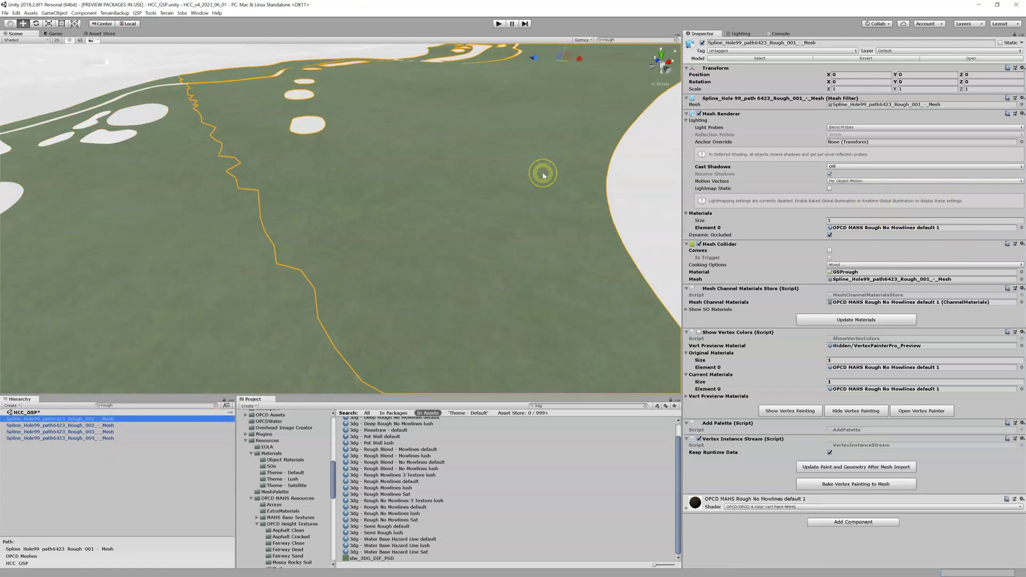
# Step: Add a Grass Renderer to Rough_001 via an Add Component search for 'nature'
pyautogui.moveTo(539, 172); pyautogui.dragTo(566, 168, button='right')
pyautogui.hotkey('shift', 'w')
pyautogui.click(833, 521)
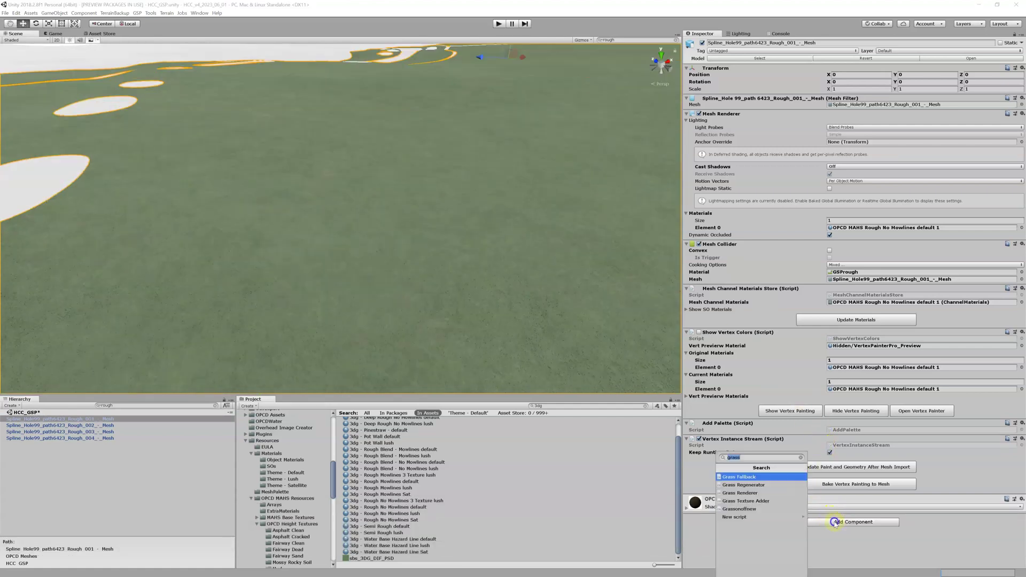
pyautogui.write('nature')
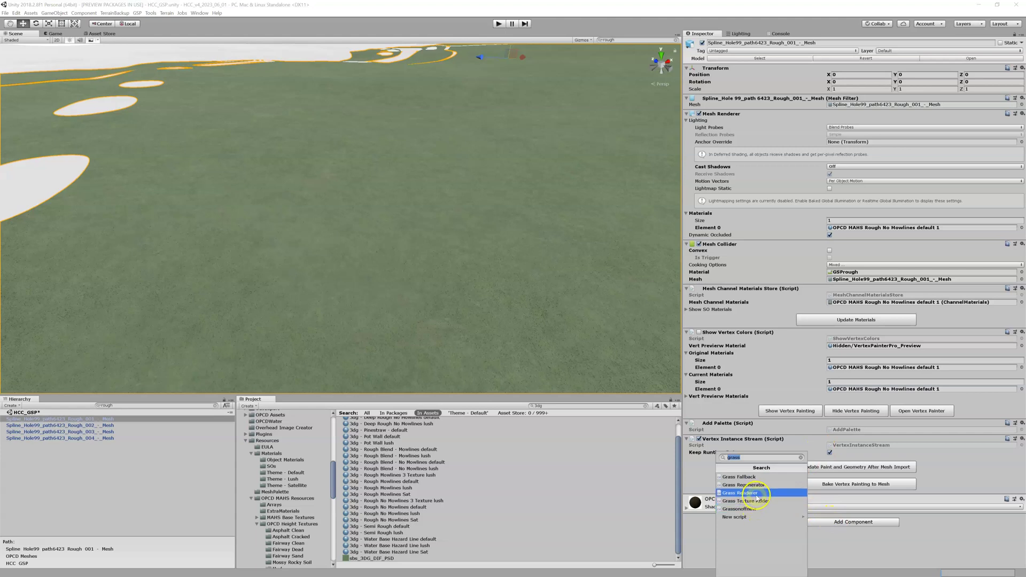
pyautogui.click(757, 497)
# Step: Assign '3dg - Rough No Mowlines 3 Texture lush' to it, clear the search, and fly over to check
pyautogui.scroll(-3, 779, 489)
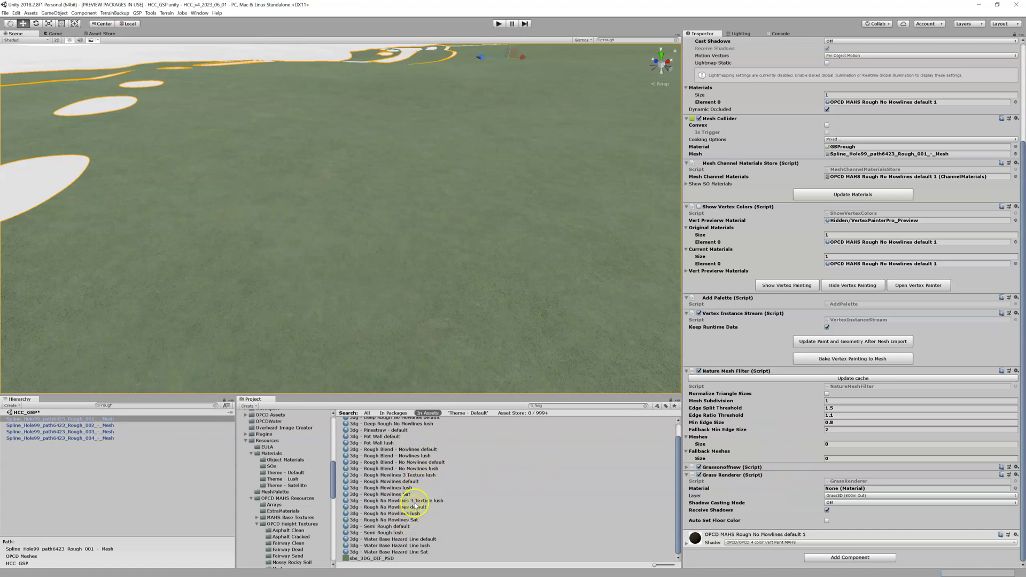
pyautogui.moveTo(415, 506); pyautogui.dragTo(847, 488)
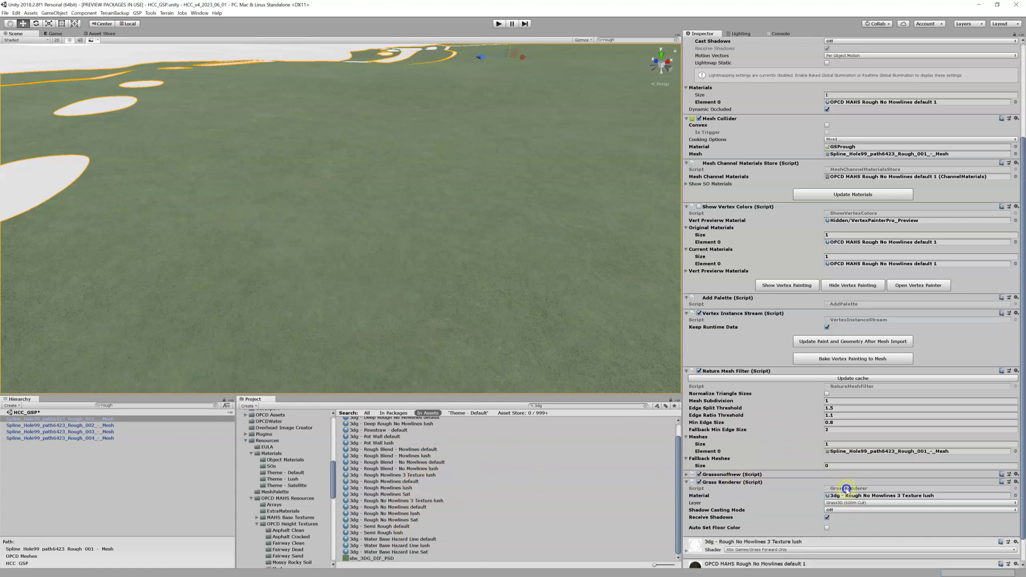
pyautogui.click(215, 406)
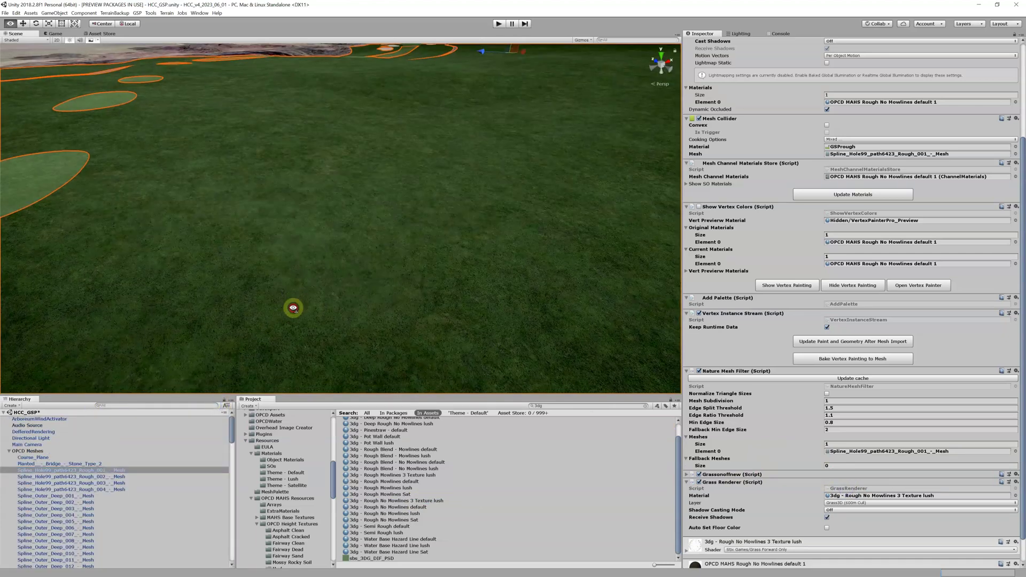
pyautogui.hotkey('shift', 'w')
pyautogui.hotkey('shift', 's')
pyautogui.hotkey('shift', 'w')
pyautogui.hotkey('shift', 's')
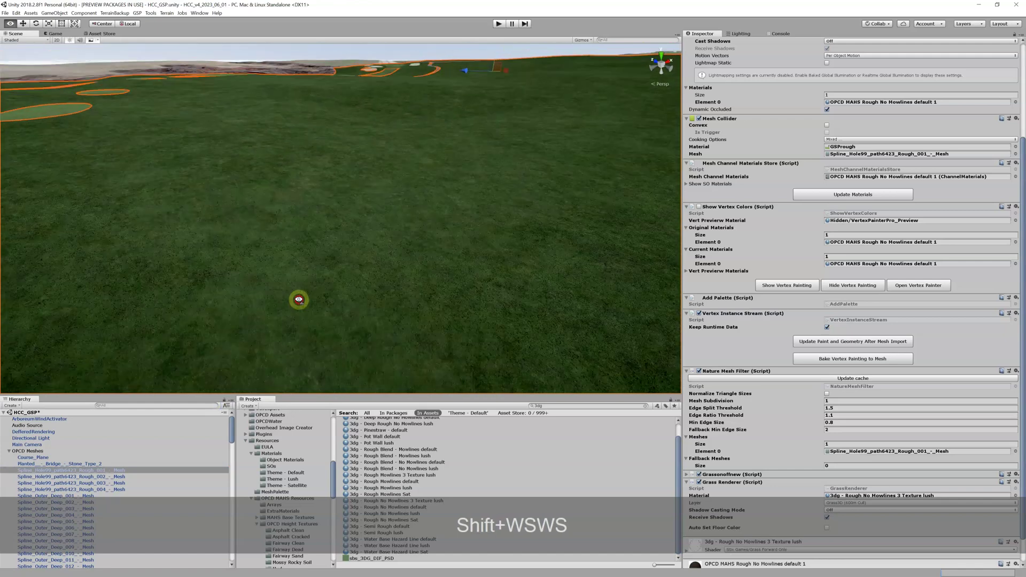